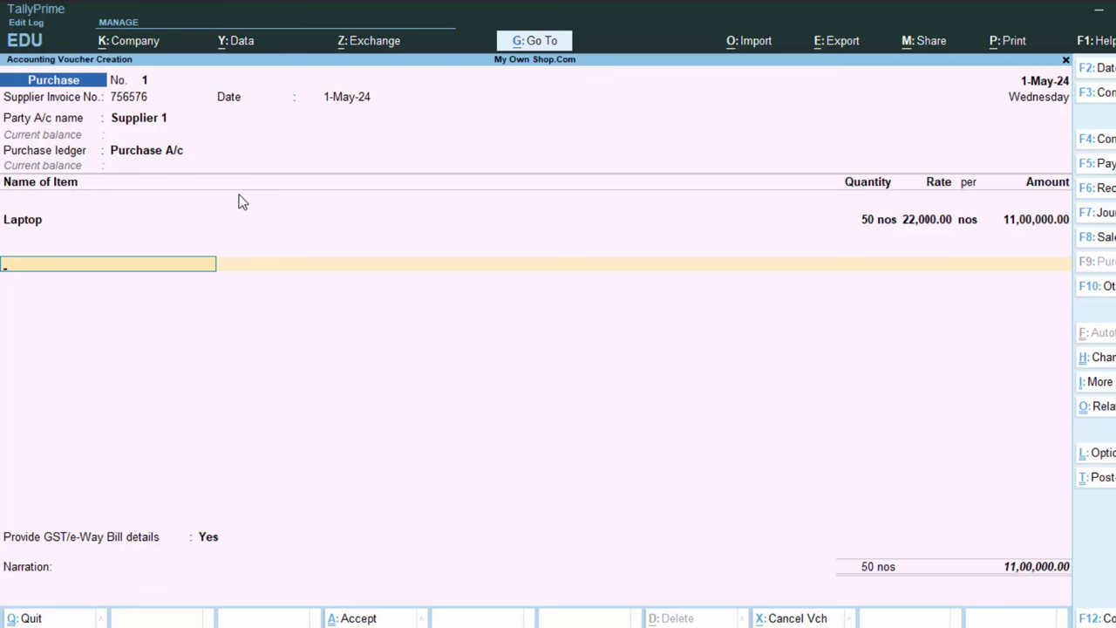
# Step: Start a new ledger named Cgst from the purchase voucher and place it under Duties & Taxes
pyautogui.hotkey('alt', 'c')
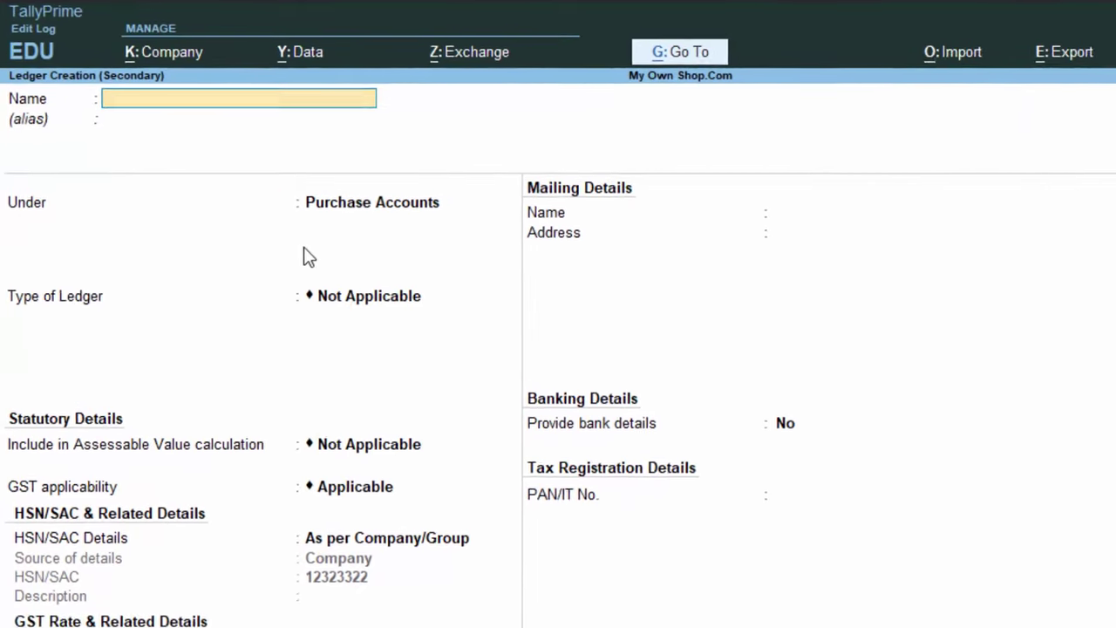
pyautogui.write('Cgst')
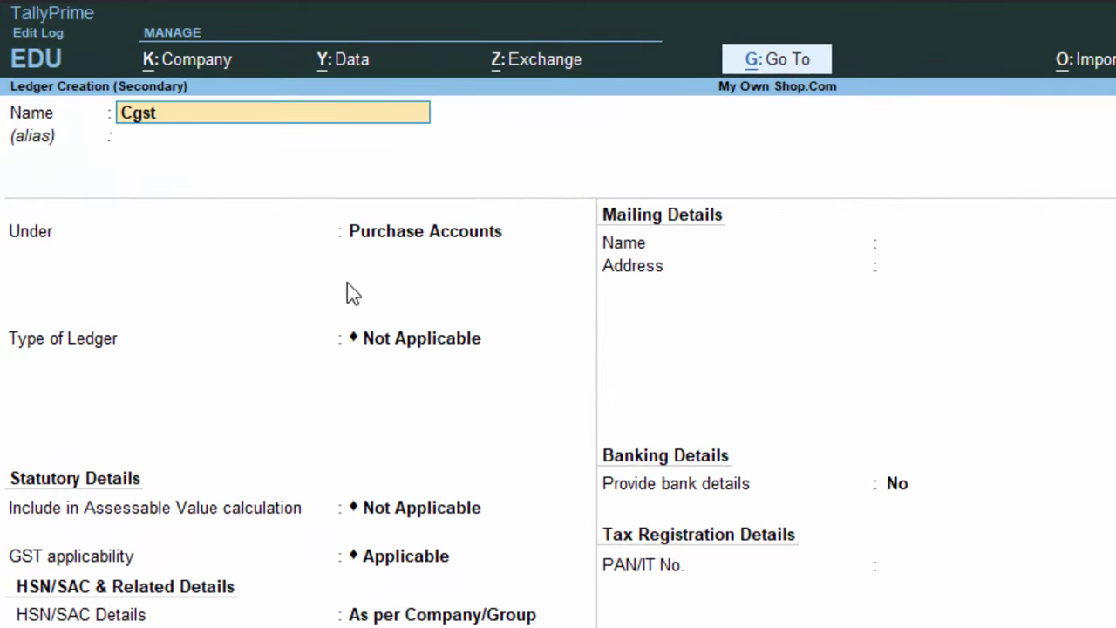
pyautogui.press('Return')
pyautogui.press('Return')
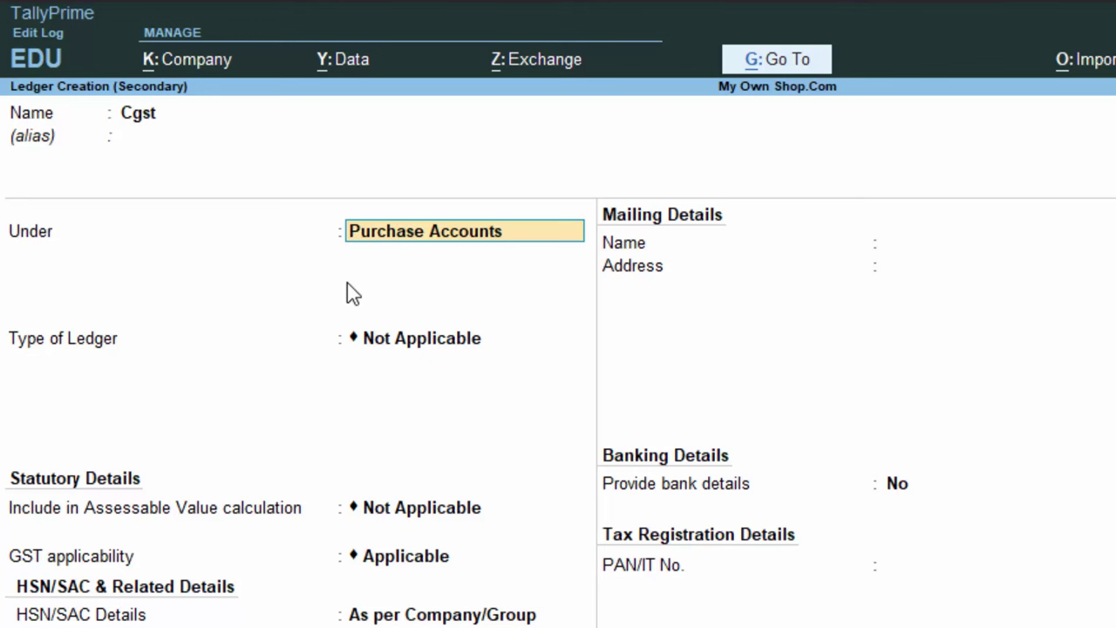
pyautogui.write('D')
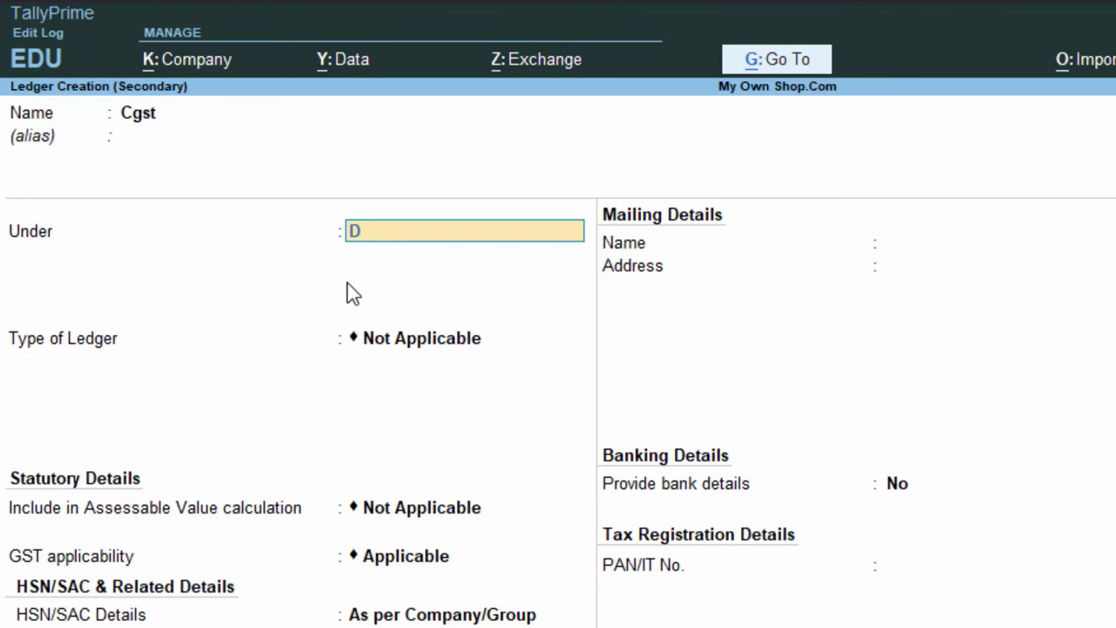
pyautogui.press('Return')
# Step: Set the Cgst ledger's type of duty/tax to GST and its tax type to CGST
pyautogui.press('Up')
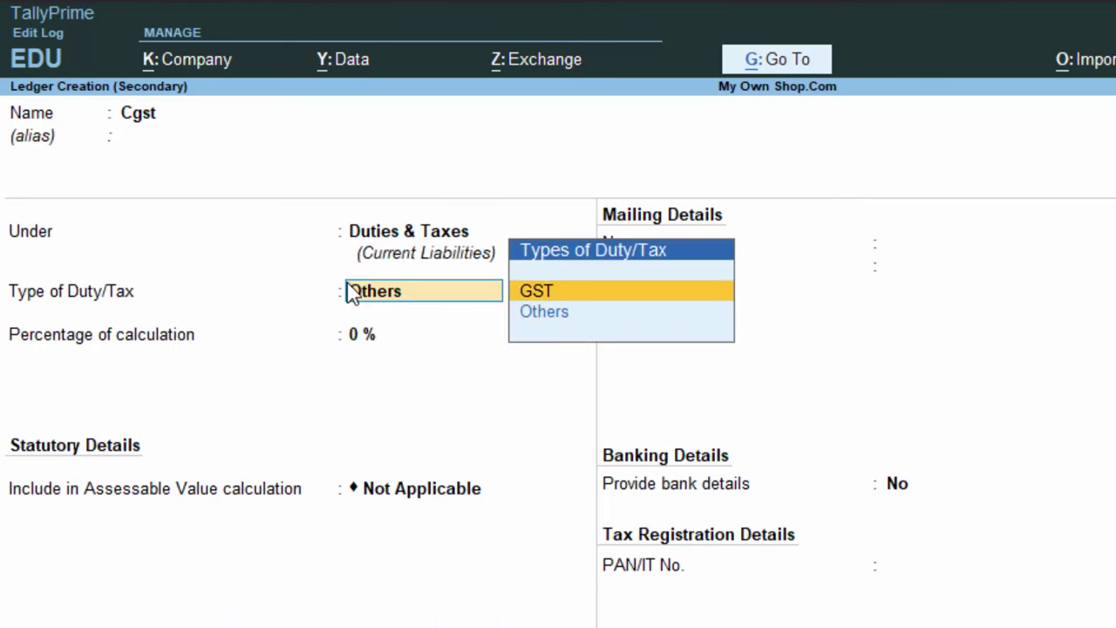
pyautogui.press('Return')
pyautogui.press('Down')
pyautogui.press('Down')
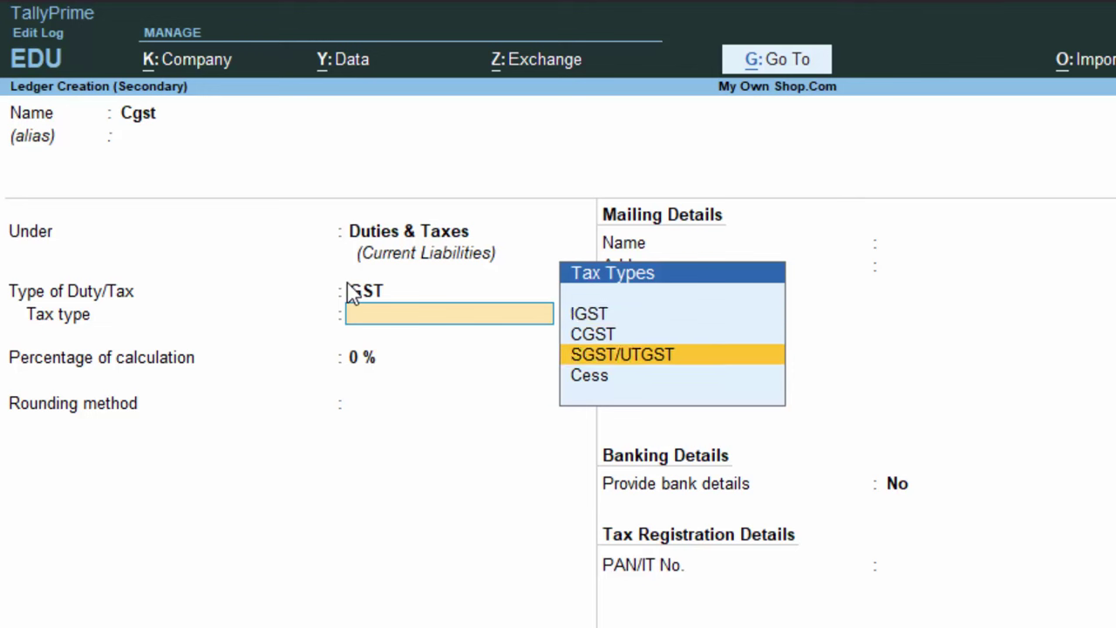
pyautogui.press('Up')
pyautogui.press('Return')
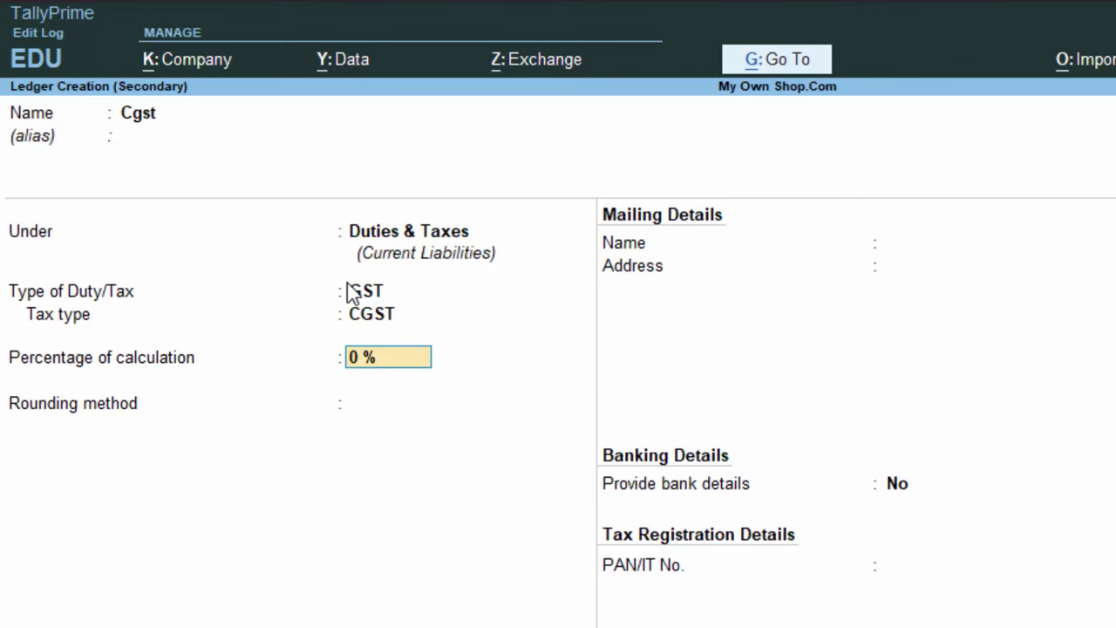
# Step: Set the Cgst ledger to Normal Rounding, save it, and accept its calculated amount in the purchase voucher
pyautogui.press('Return')
pyautogui.press('Down')
pyautogui.press('Down')
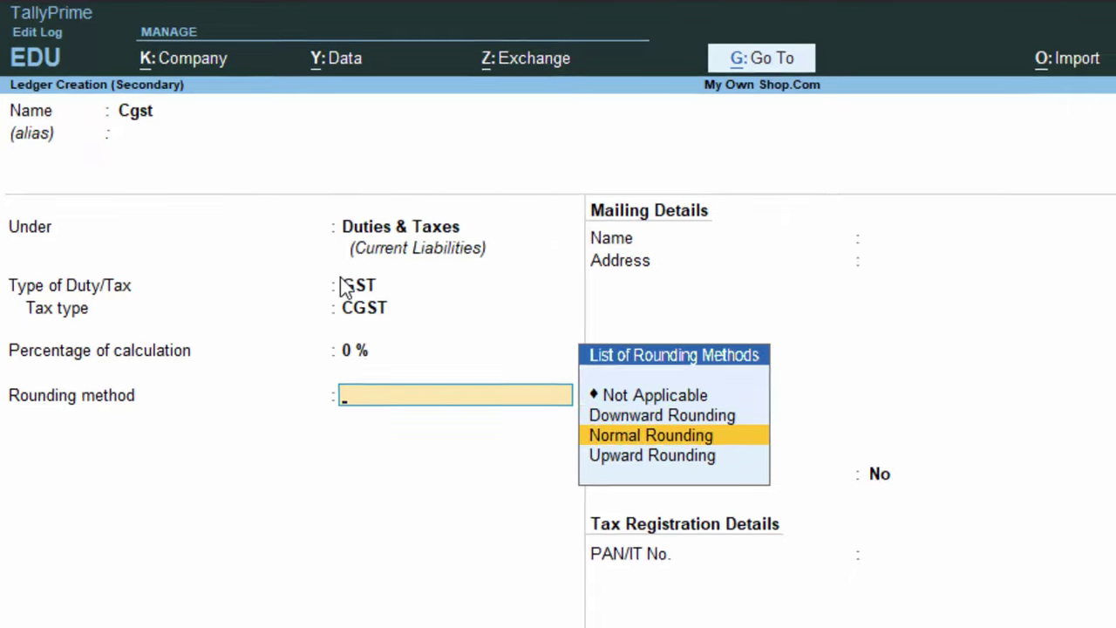
pyautogui.press('Return')
pyautogui.press('Return')
pyautogui.press('Return')
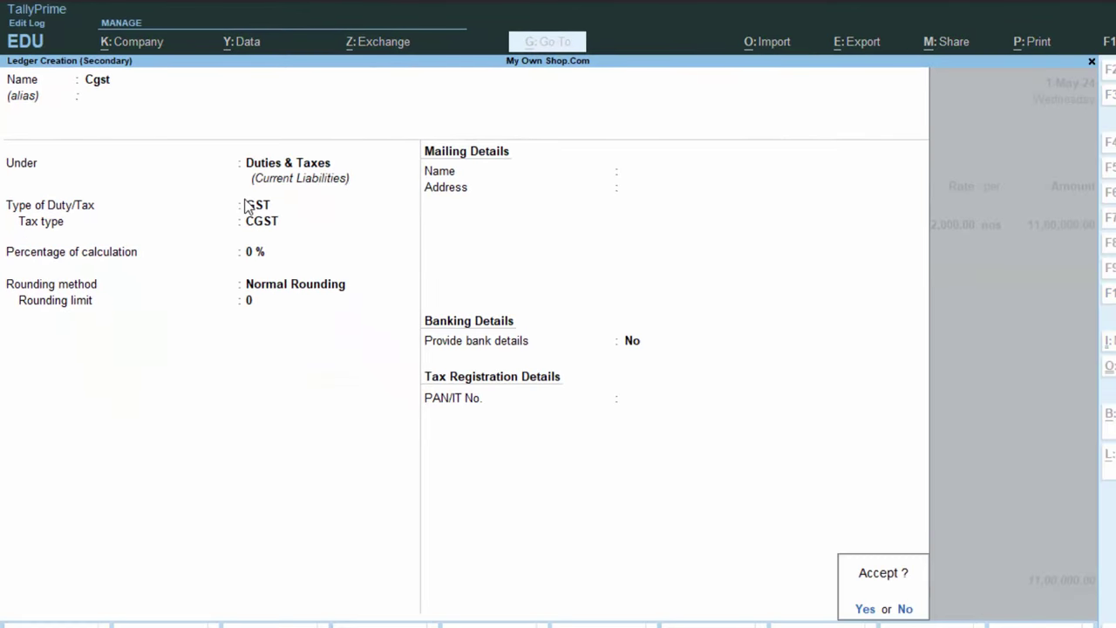
pyautogui.press('Return')
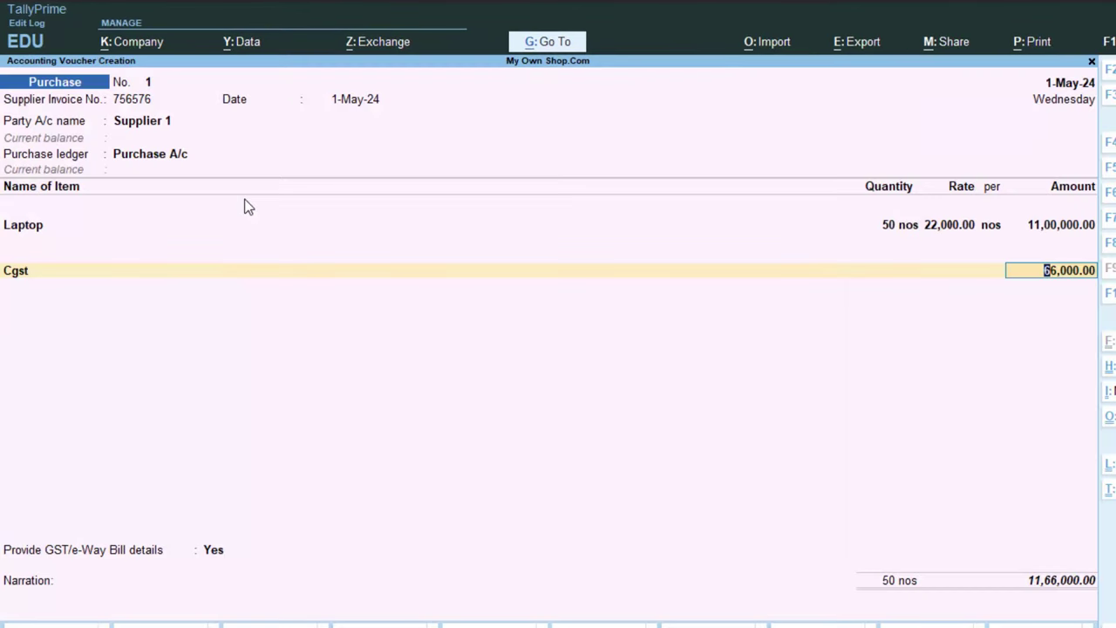
pyautogui.press('Return')
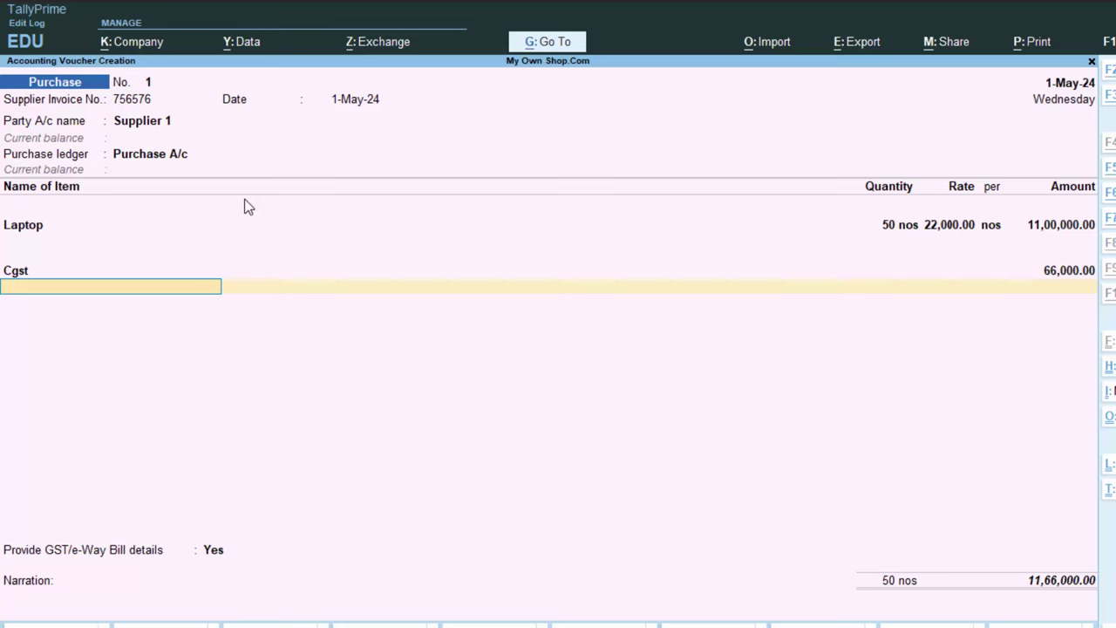
# Step: Start another new ledger from the voucher, named Sgst, keeping it under Duties & Taxes
pyautogui.hotkey('alt', 'c')
pyautogui.write('Sgst')
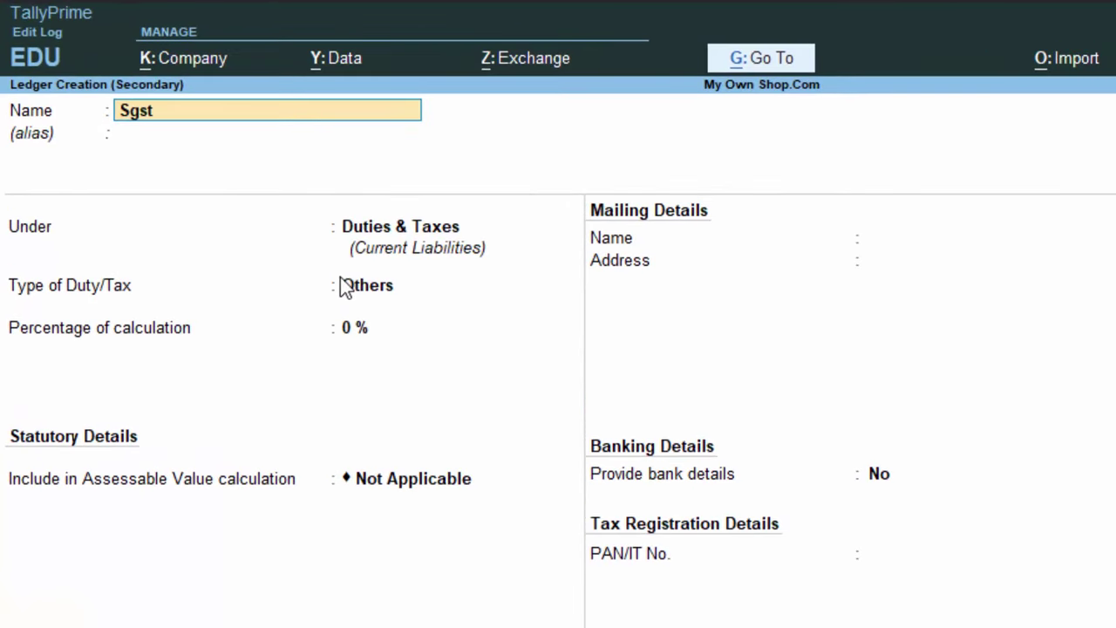
pyautogui.press('Return')
pyautogui.press('Return')
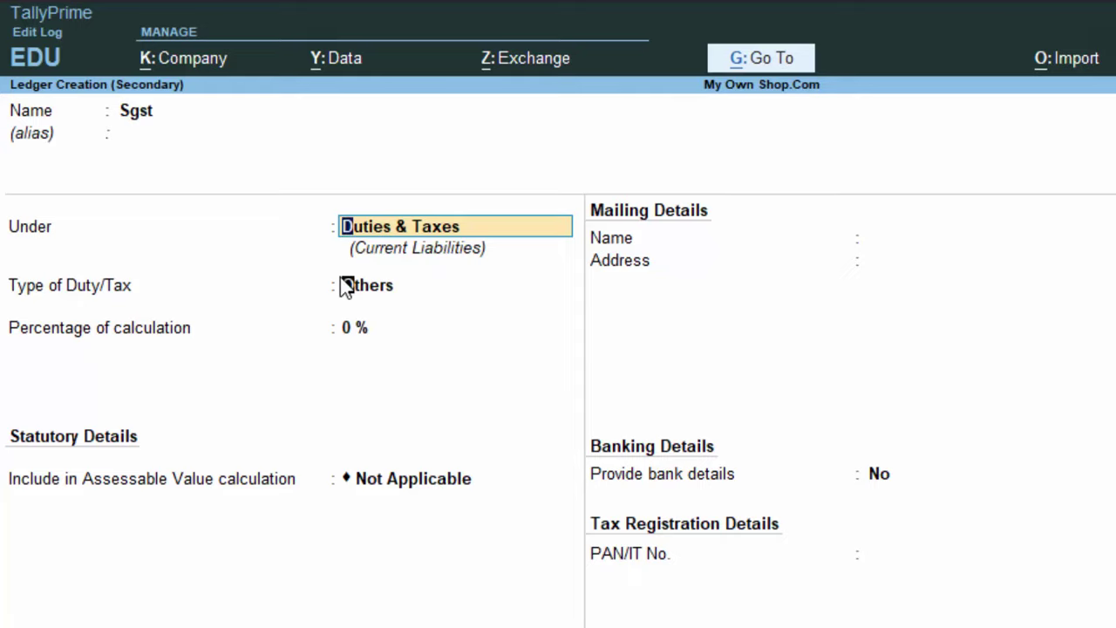
pyautogui.press('Return')
# Step: Set the Sgst ledger's type of duty/tax to GST and its tax type to SGST/UTGST
pyautogui.press('Up')
pyautogui.press('Return')
pyautogui.press('Down')
pyautogui.press('Down')
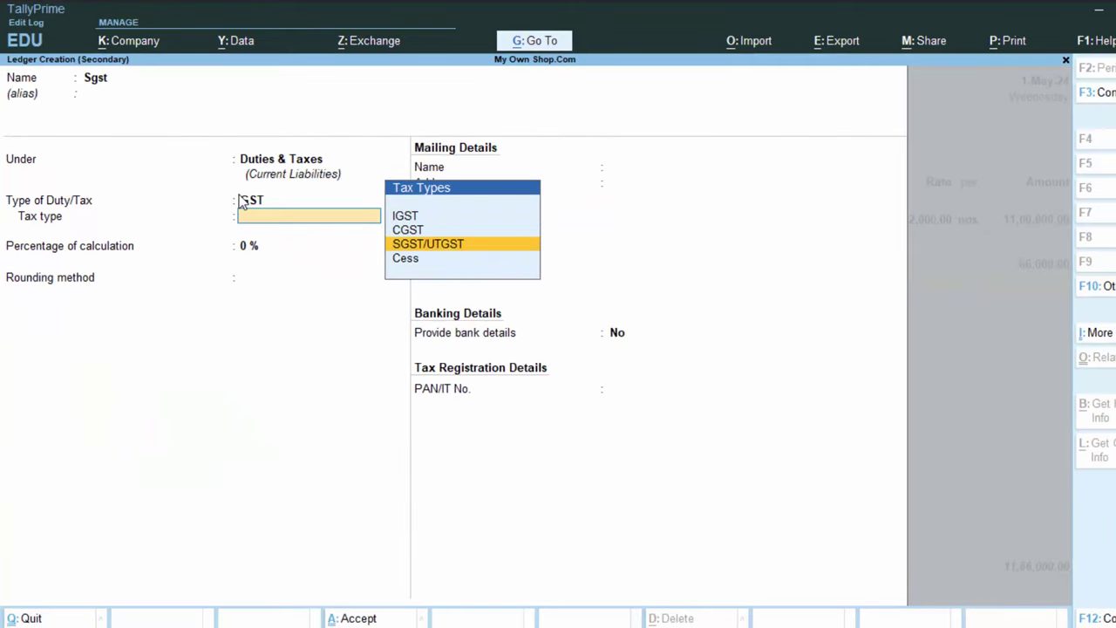
pyautogui.press('Return')
# Step: Set the Sgst ledger to Normal Rounding, save it, and accept its calculated amount in the purchase voucher
pyautogui.press('Return')
pyautogui.press('Down')
pyautogui.press('Down')
pyautogui.press('Return')
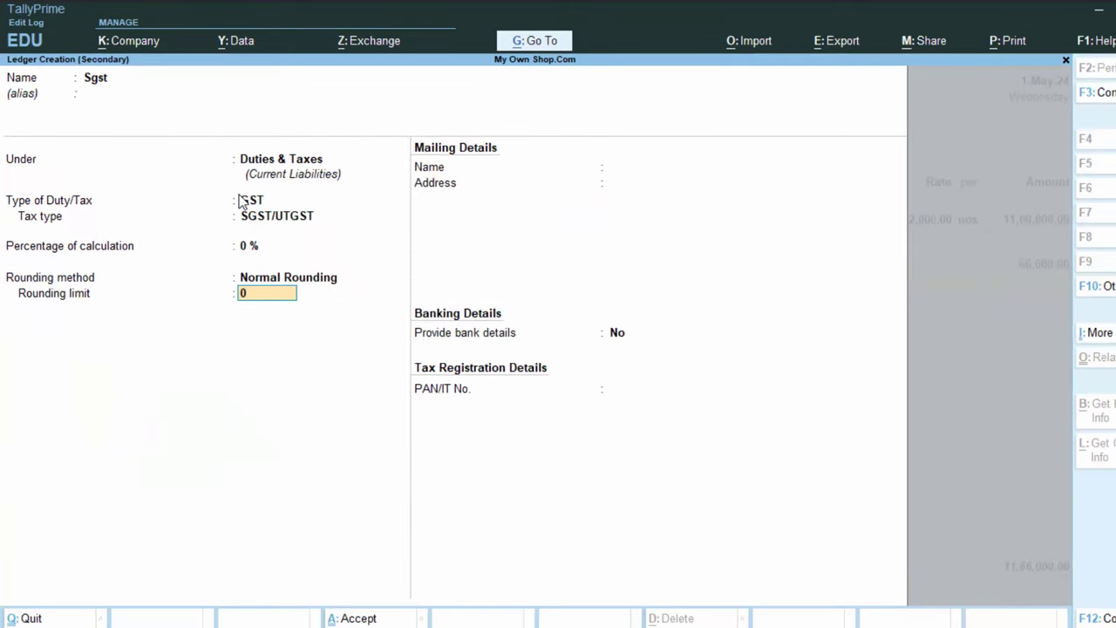
pyautogui.press('Return')
pyautogui.press('Return')
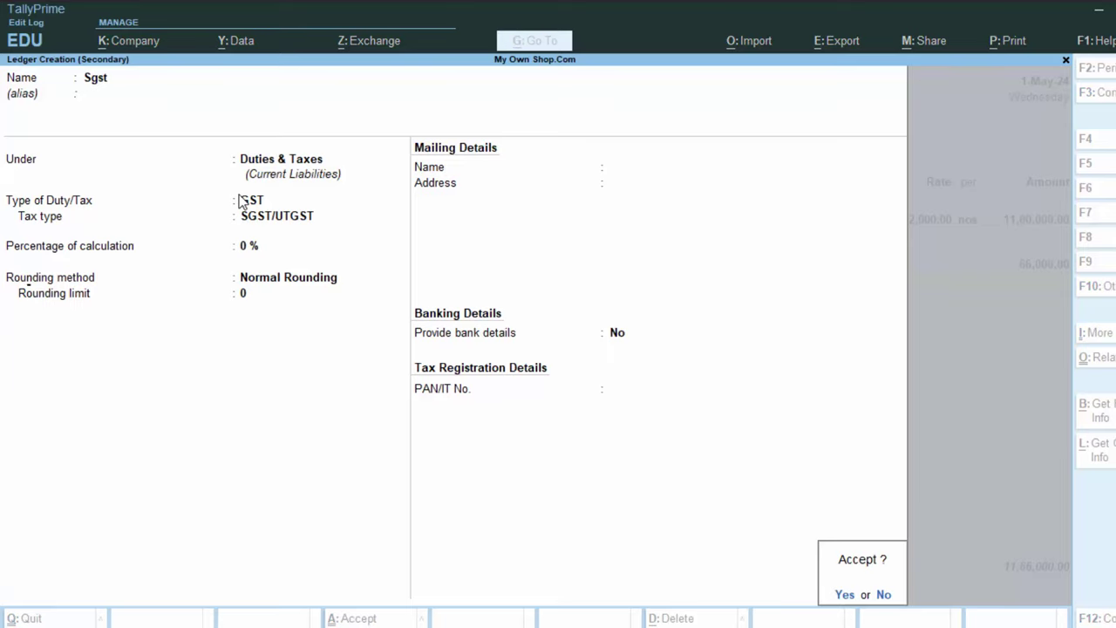
pyautogui.press('Return')
pyautogui.press('Return')
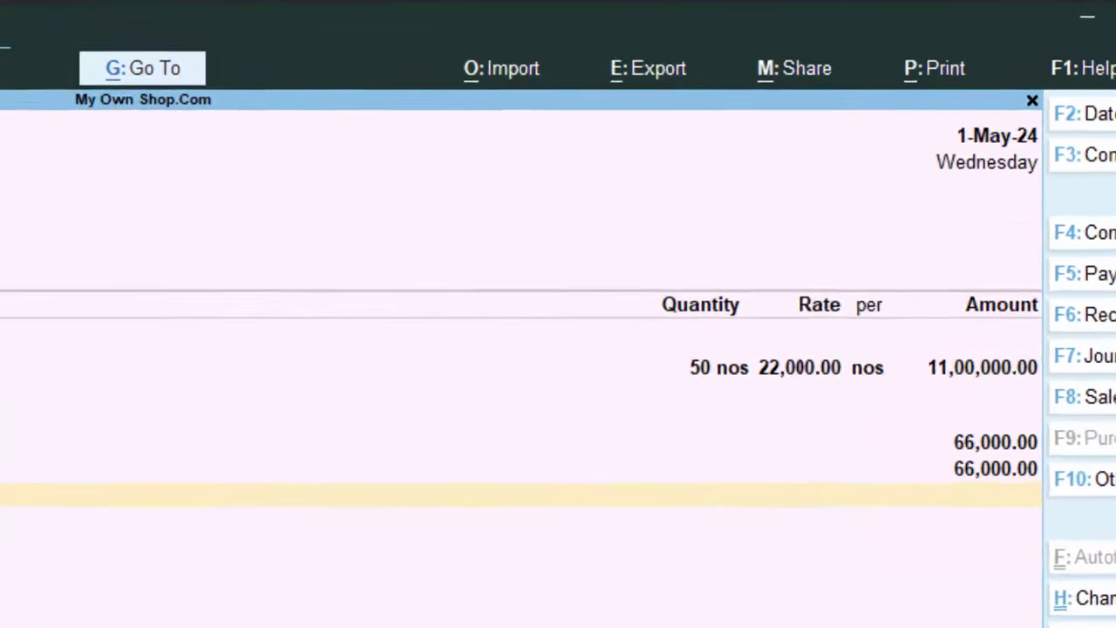
# Step: Set GST/e-Way Bill details to No and save the purchase voucher with the narration "The goods have been Purchase on Credit"
pyautogui.press('Return')
pyautogui.press('Return')
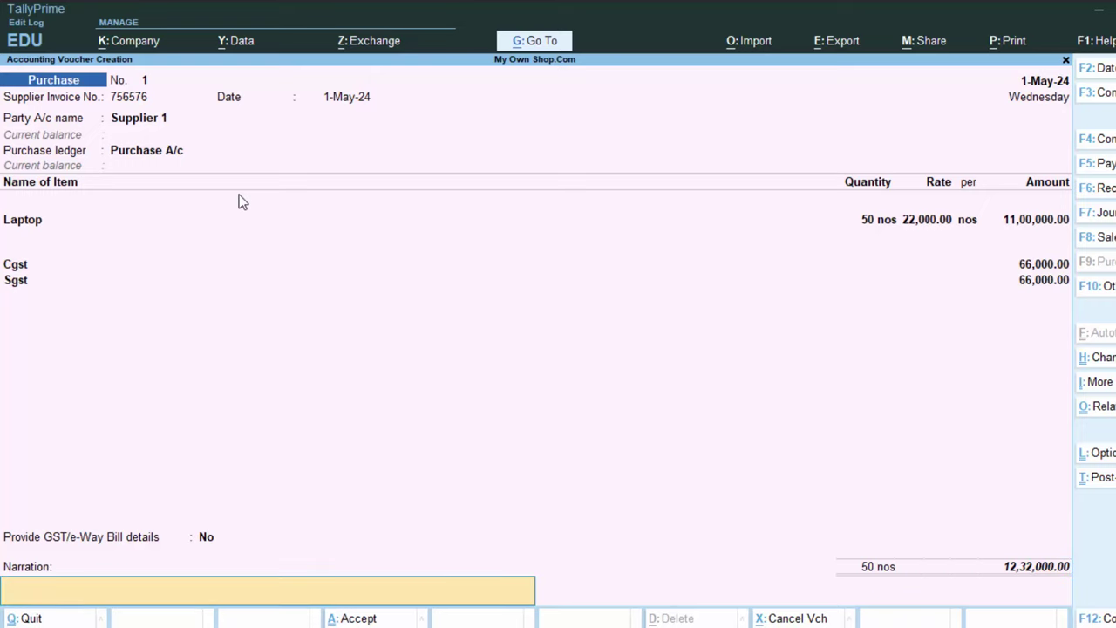
pyautogui.write('The g')
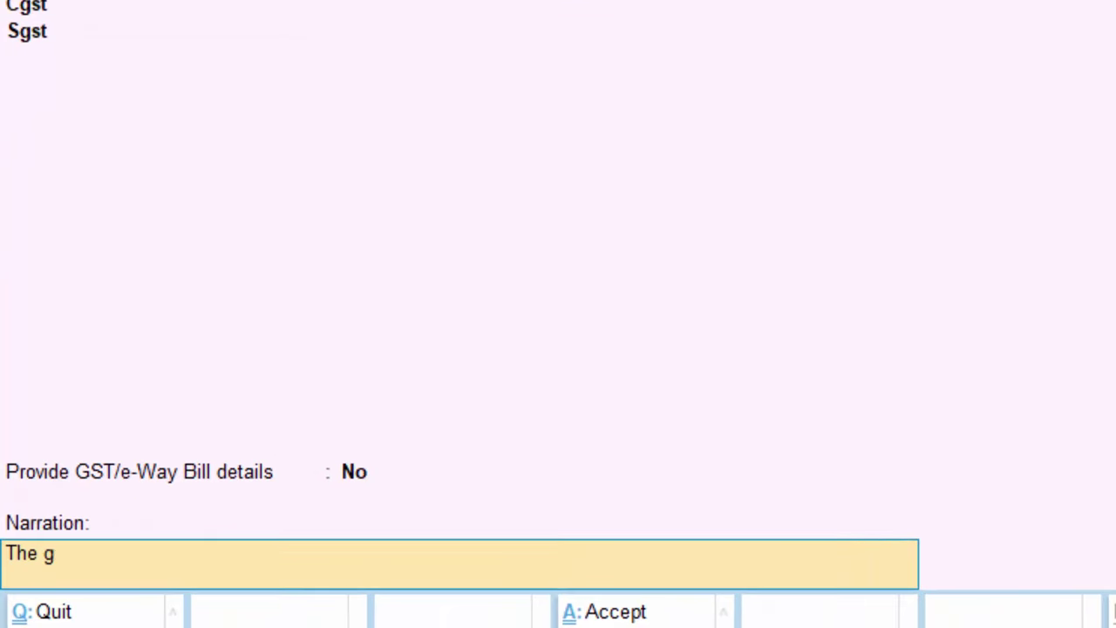
pyautogui.write('oods have')
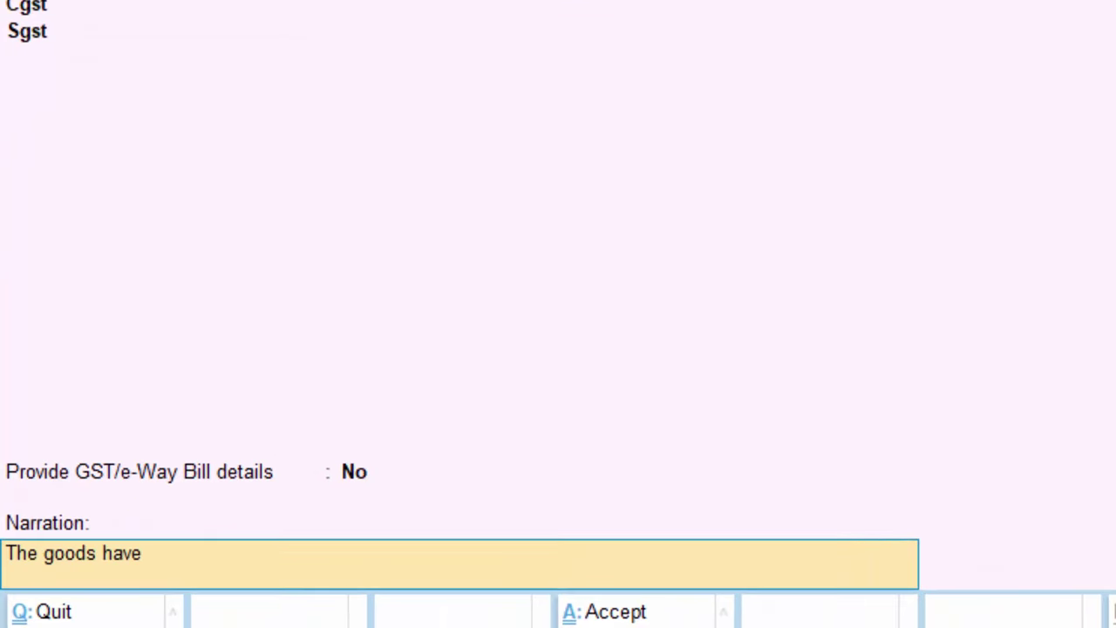
pyautogui.write(' been Pur')
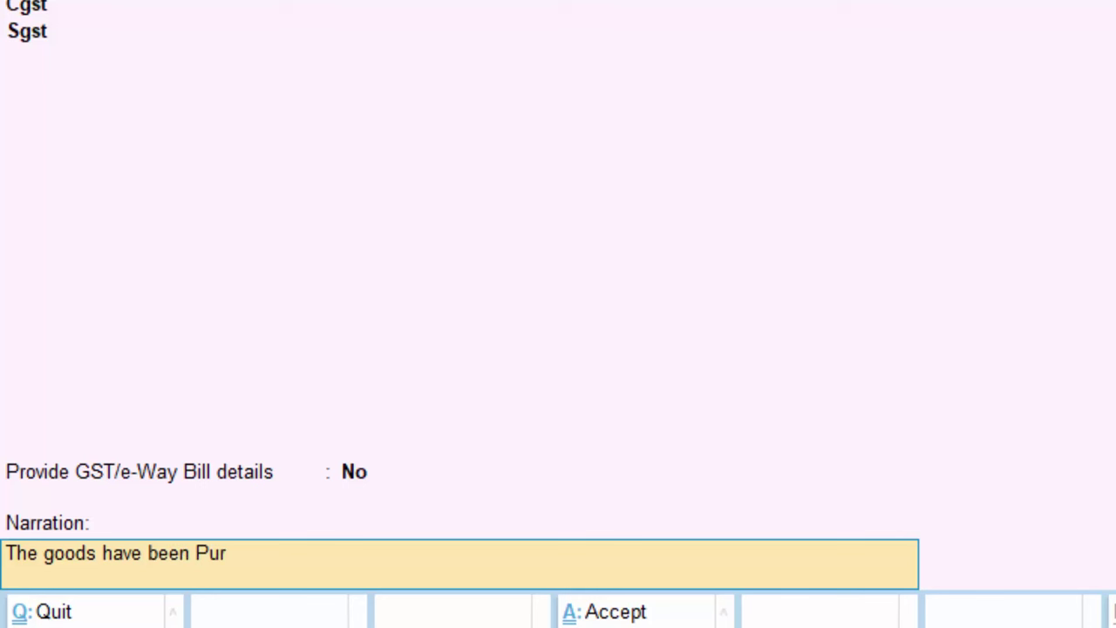
pyautogui.write('chase on Credi')
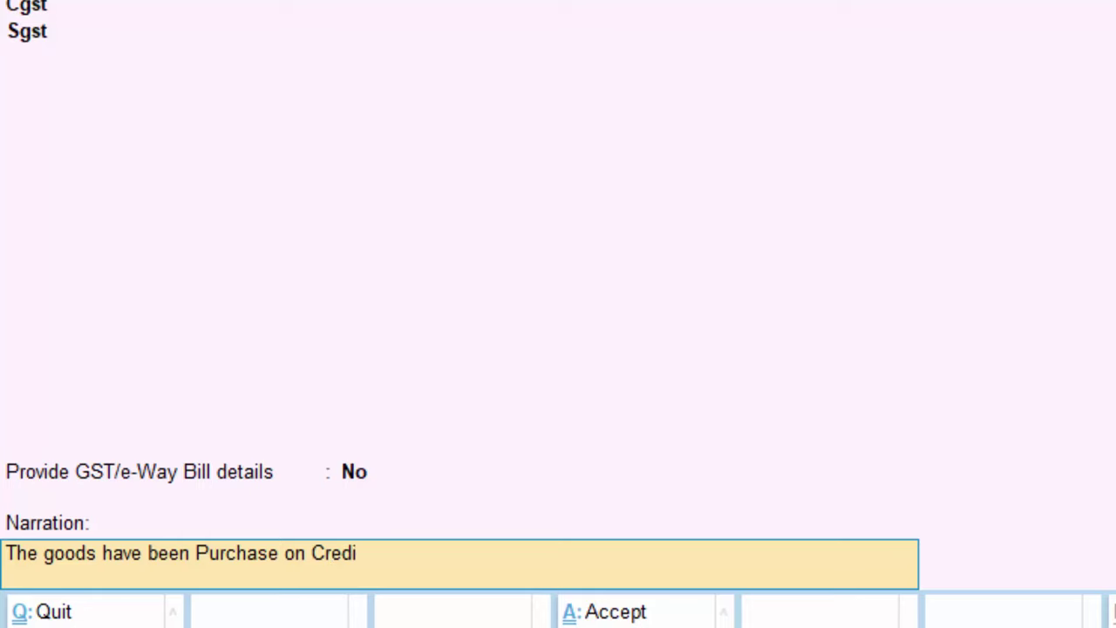
pyautogui.write('t')
pyautogui.press('Return')
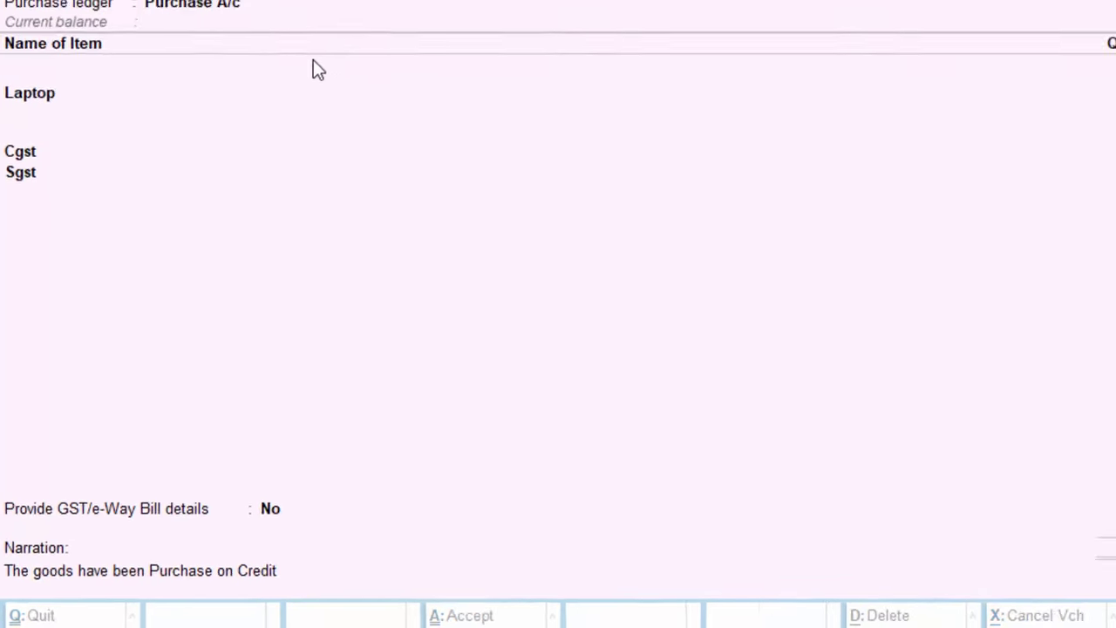
pyautogui.press('Return')
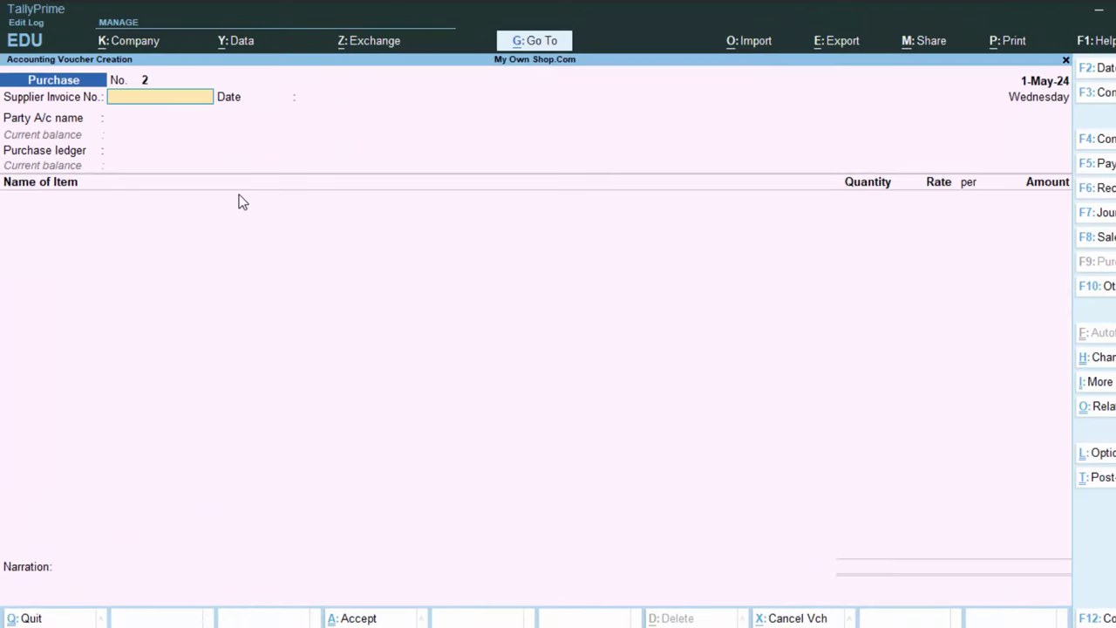
# Step: Quit voucher creation and open the Supplier 1 purchase voucher from the Day Book
pyautogui.press('Escape')
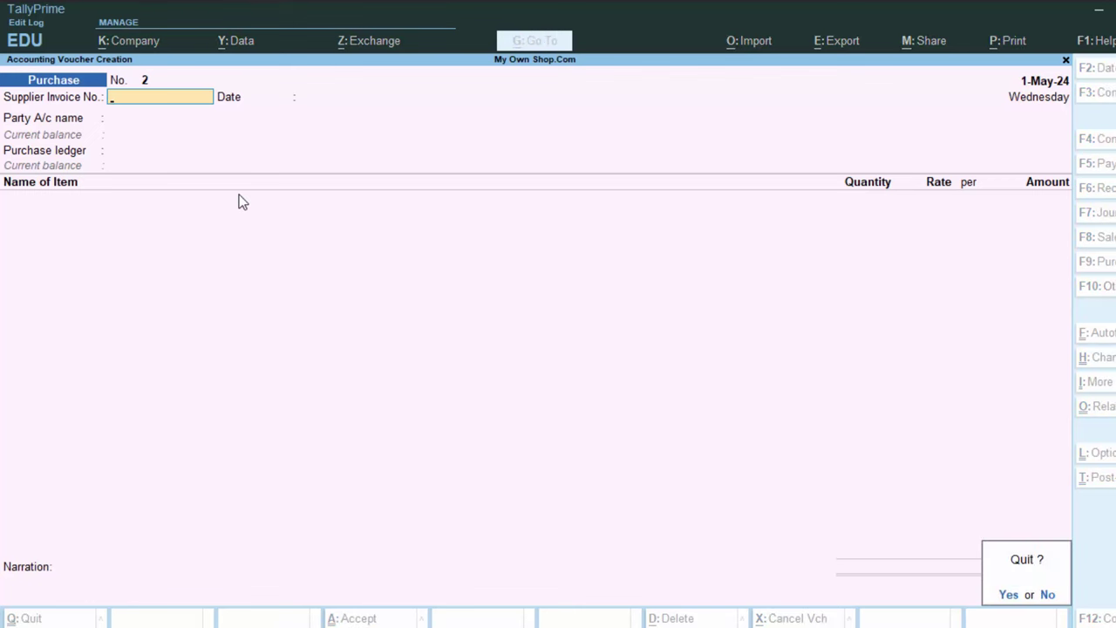
pyautogui.press('y')
pyautogui.press('Down')
pyautogui.press('Return')
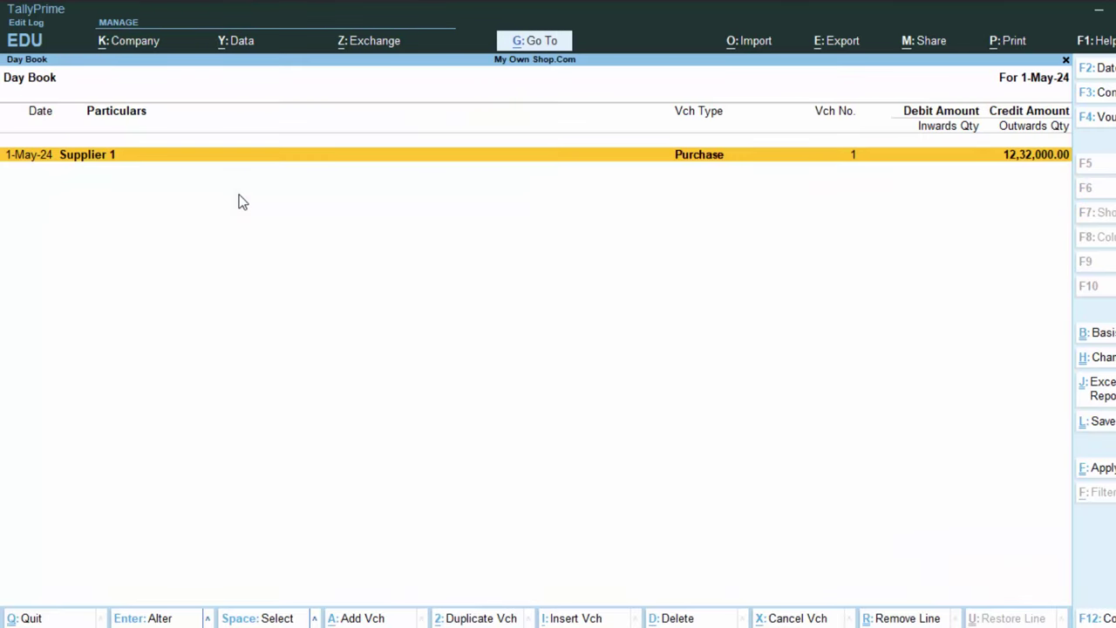
pyautogui.press('Return')
# Step: Preview the current voucher's printed invoice, zoom in to examine the item and tax columns, and close the preview
pyautogui.hotkey('alt', 'p')
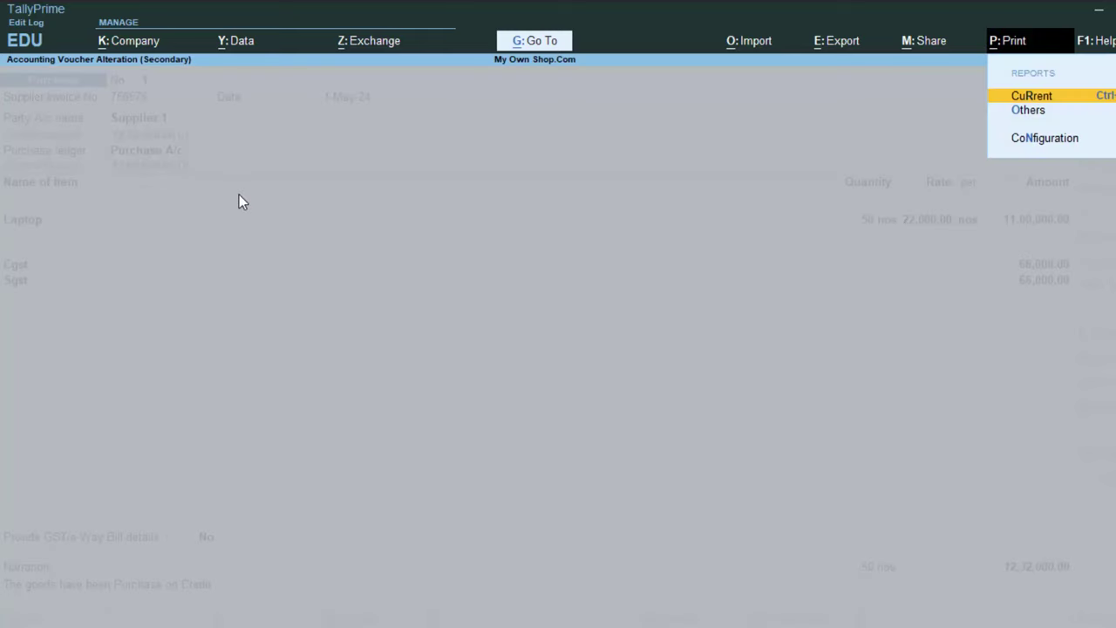
pyautogui.press('Return')
pyautogui.press('i')
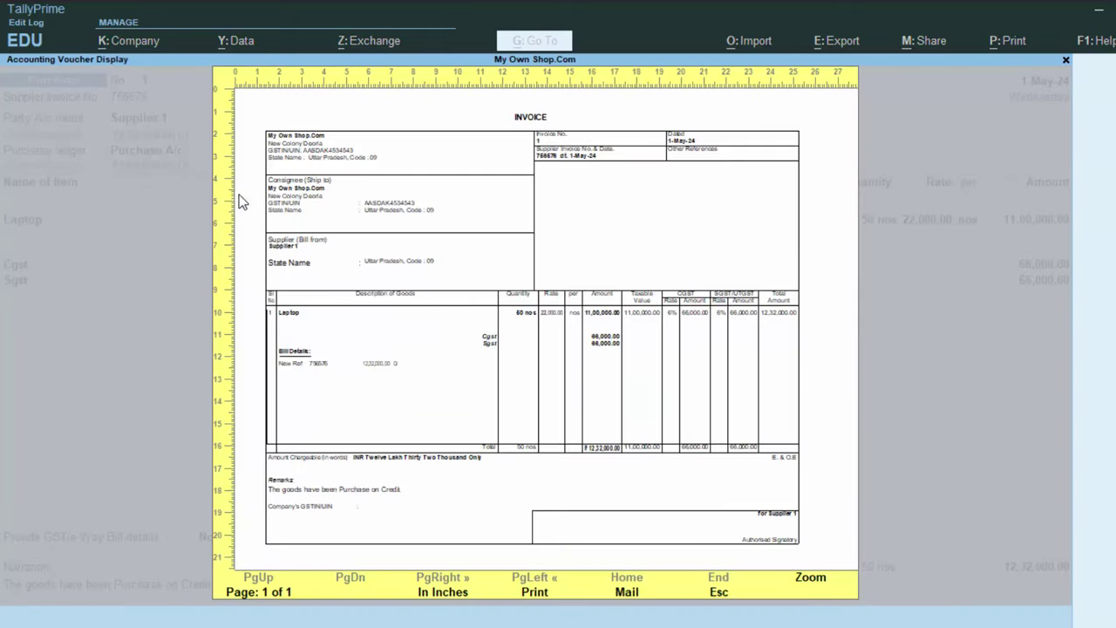
pyautogui.click(809, 581)
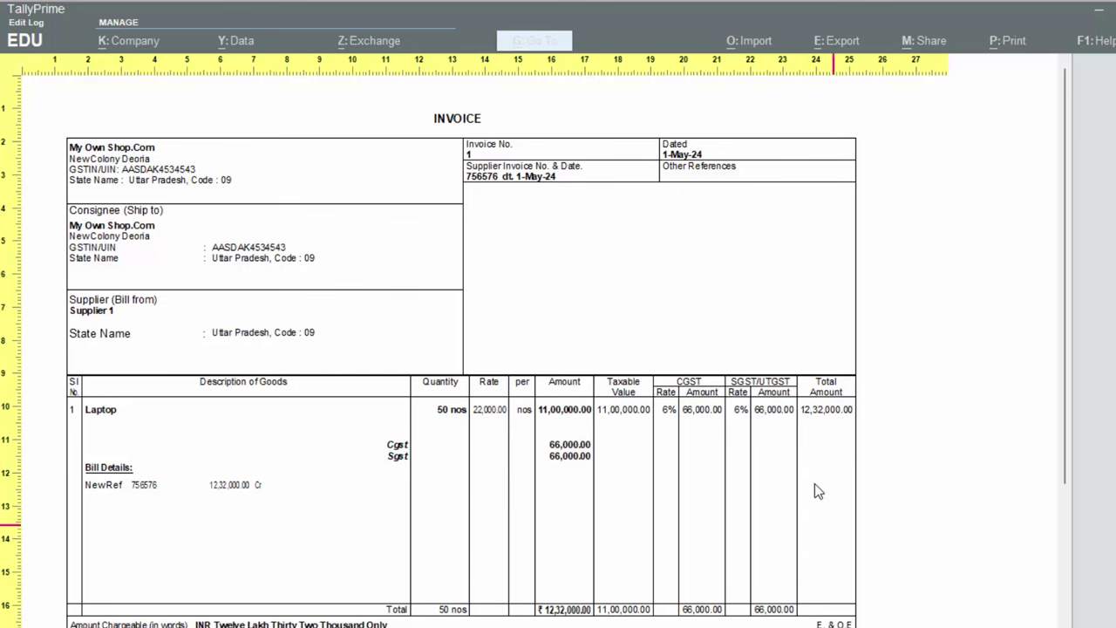
pyautogui.scroll(-1, 824, 557)
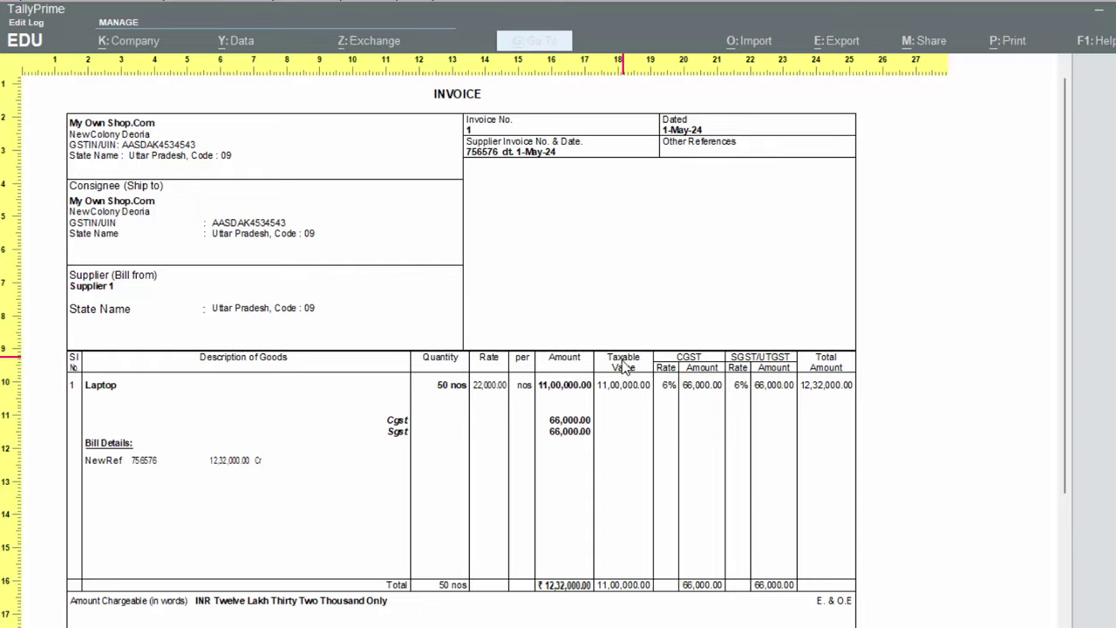
pyautogui.press('Escape')
pyautogui.press('Escape')
pyautogui.press('Escape')
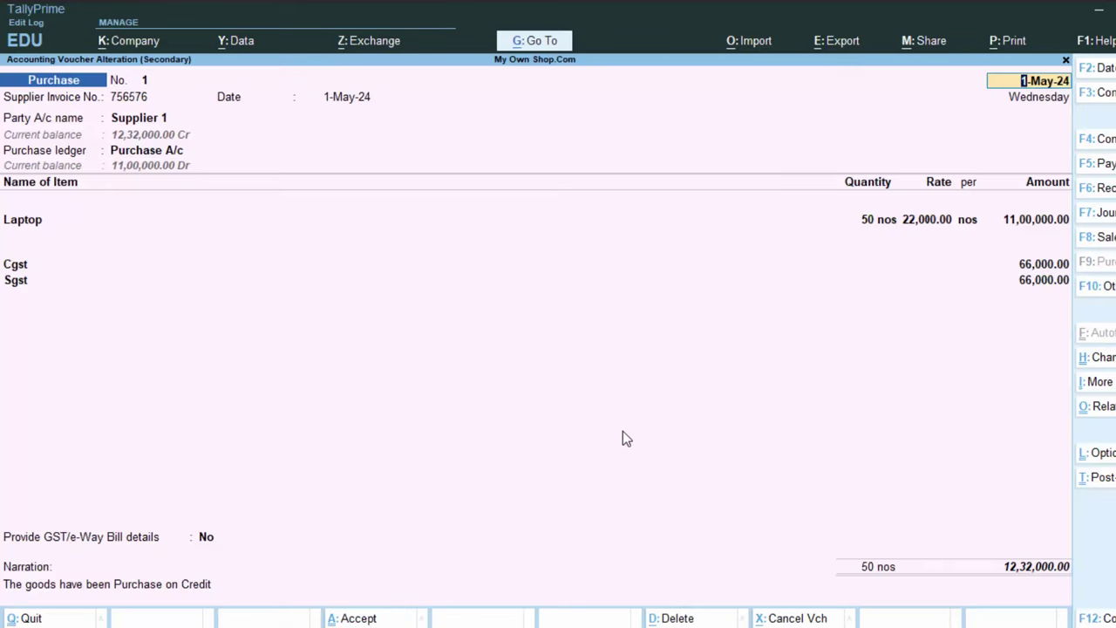
# Step: Leave the voucher and the Day Book without changes, and start a new Payment voucher
pyautogui.press('Escape')
pyautogui.press('y')
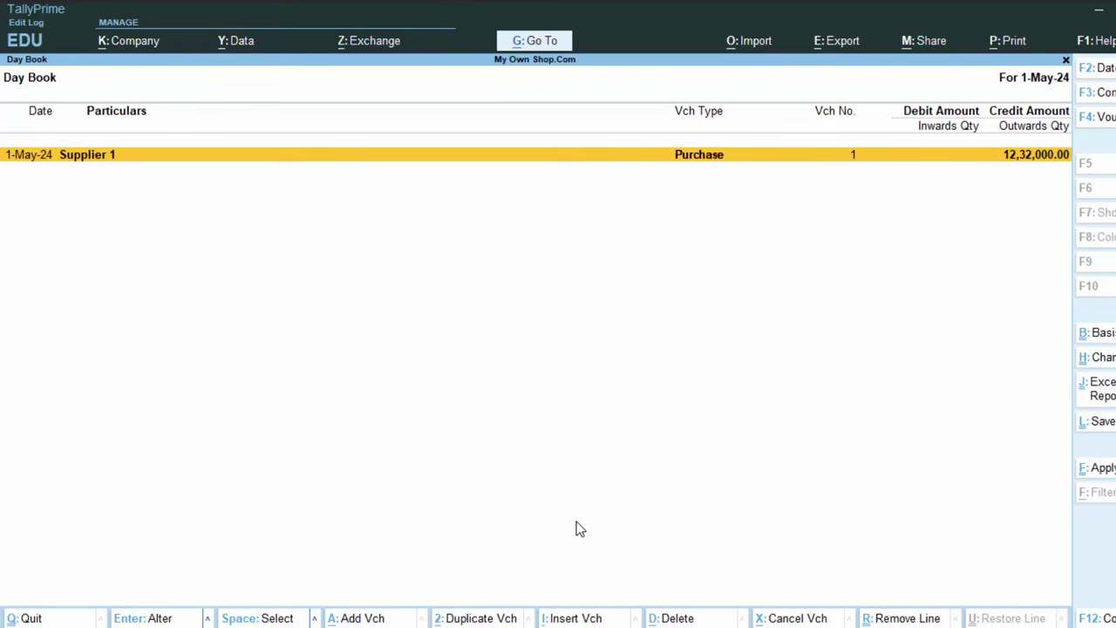
pyautogui.press('Escape')
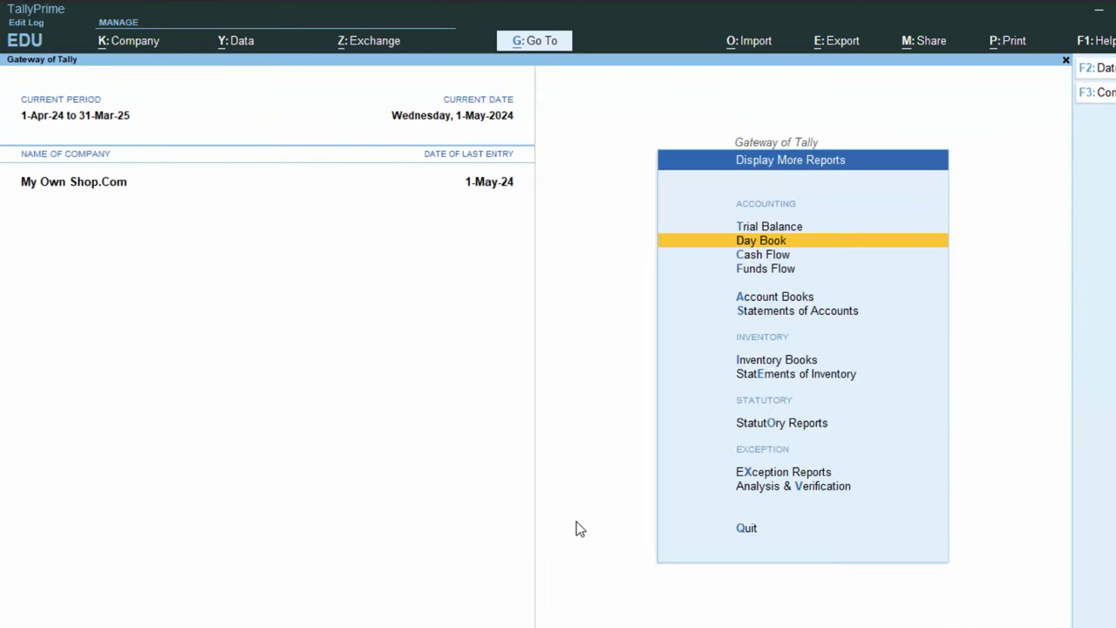
pyautogui.press('Escape')
pyautogui.press('v')
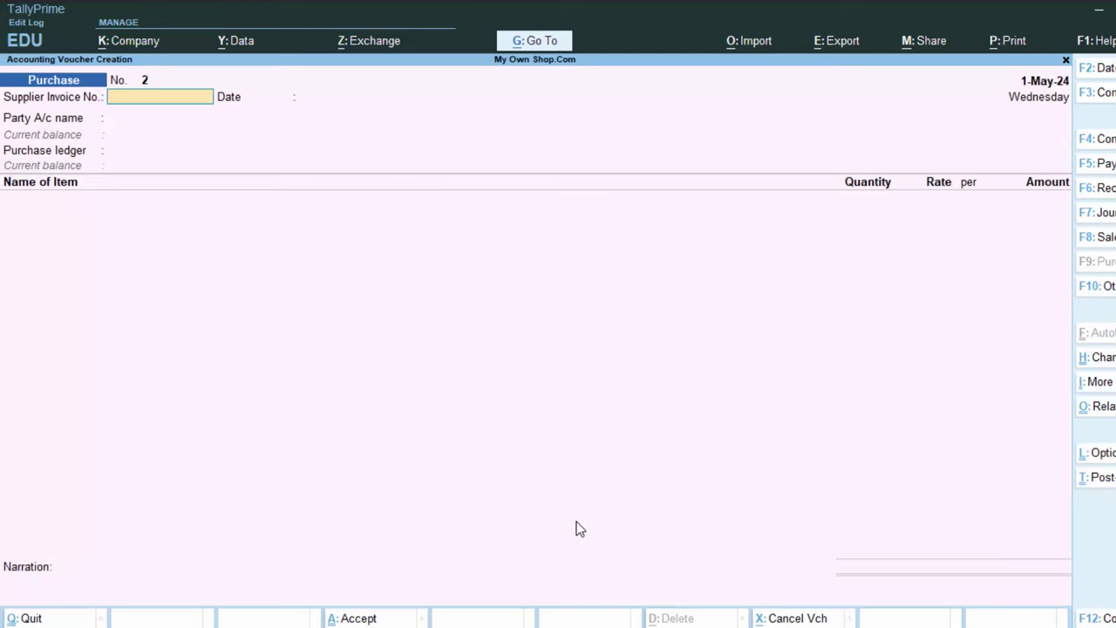
pyautogui.press('F5')
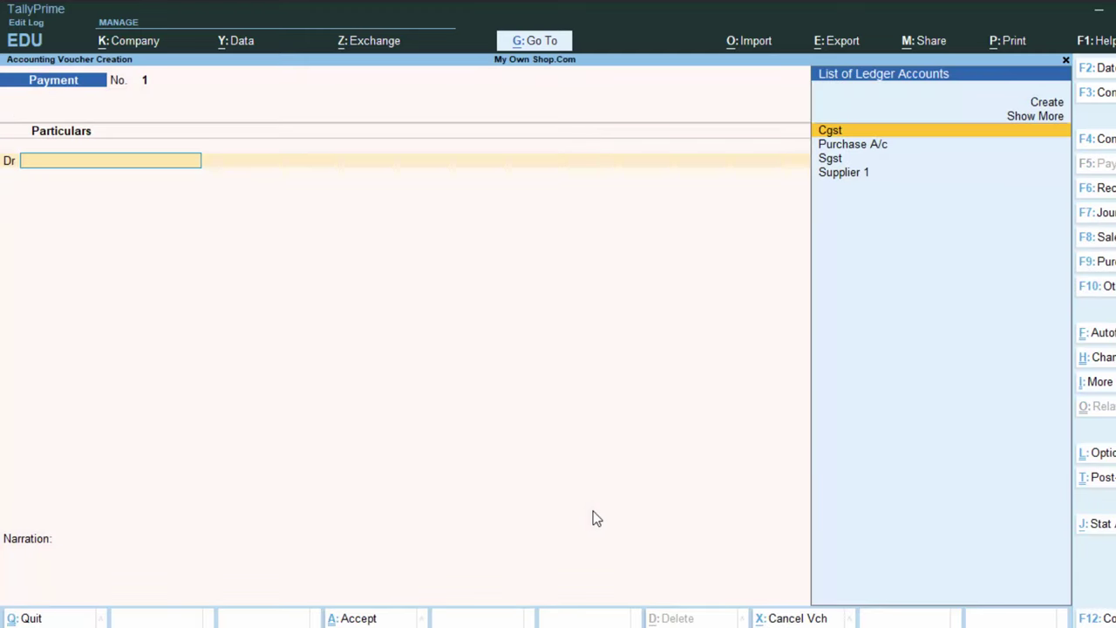
# Step: Debit Supplier 1 with 1200000 in the payment voucher
pyautogui.press('Down')
pyautogui.press('Down')
pyautogui.press('Down')
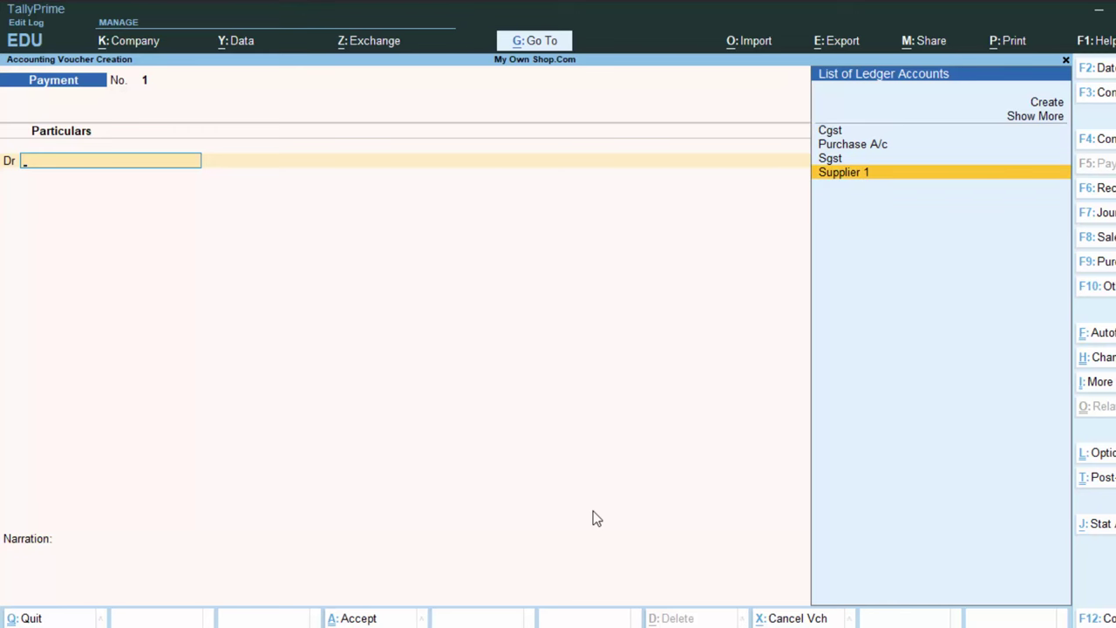
pyautogui.press('Return')
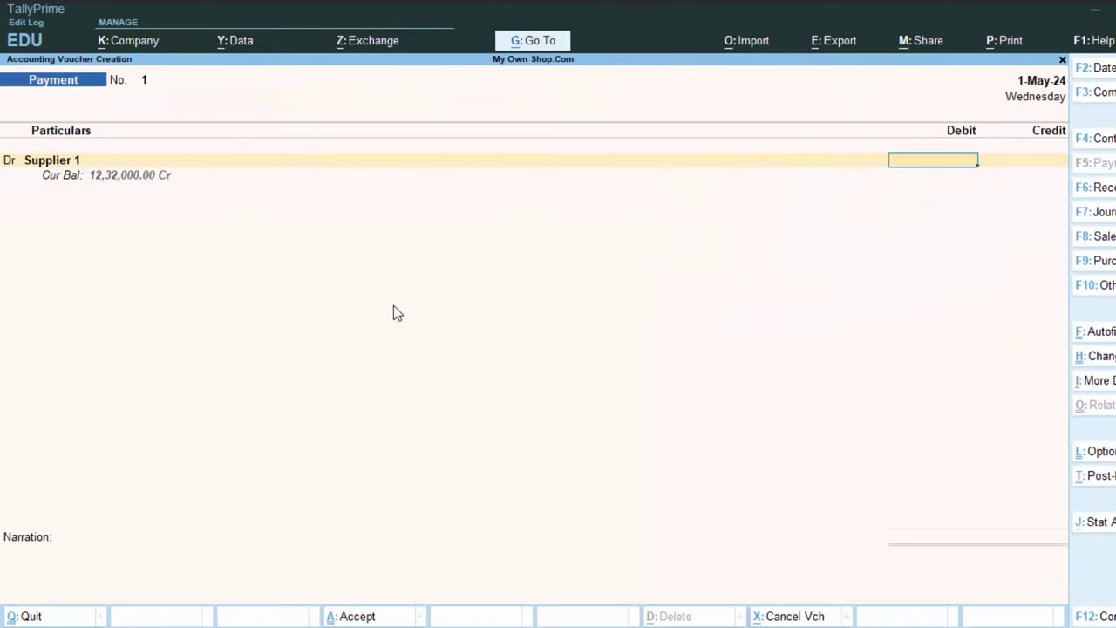
pyautogui.write('121')
pyautogui.press('BackSpace')
pyautogui.write('00,')
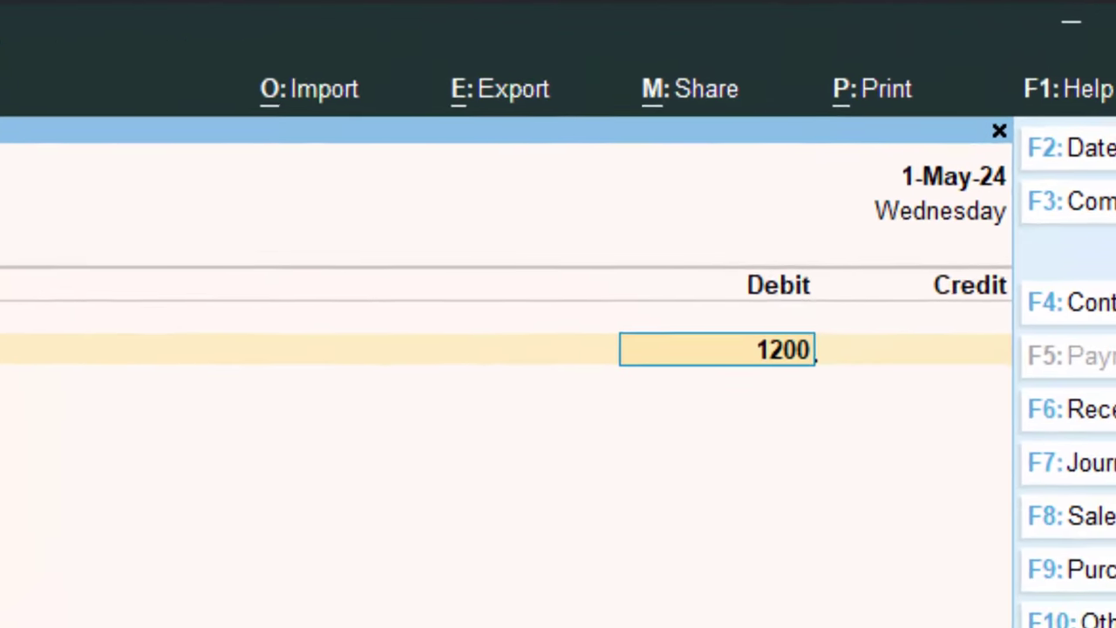
pyautogui.write('0')
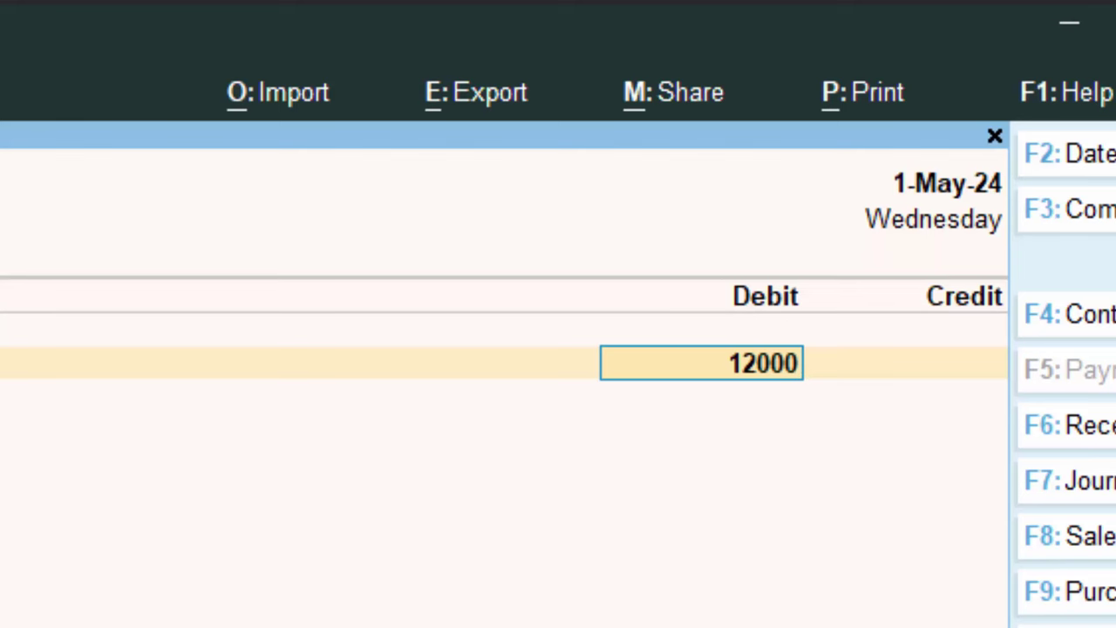
pyautogui.write('0')
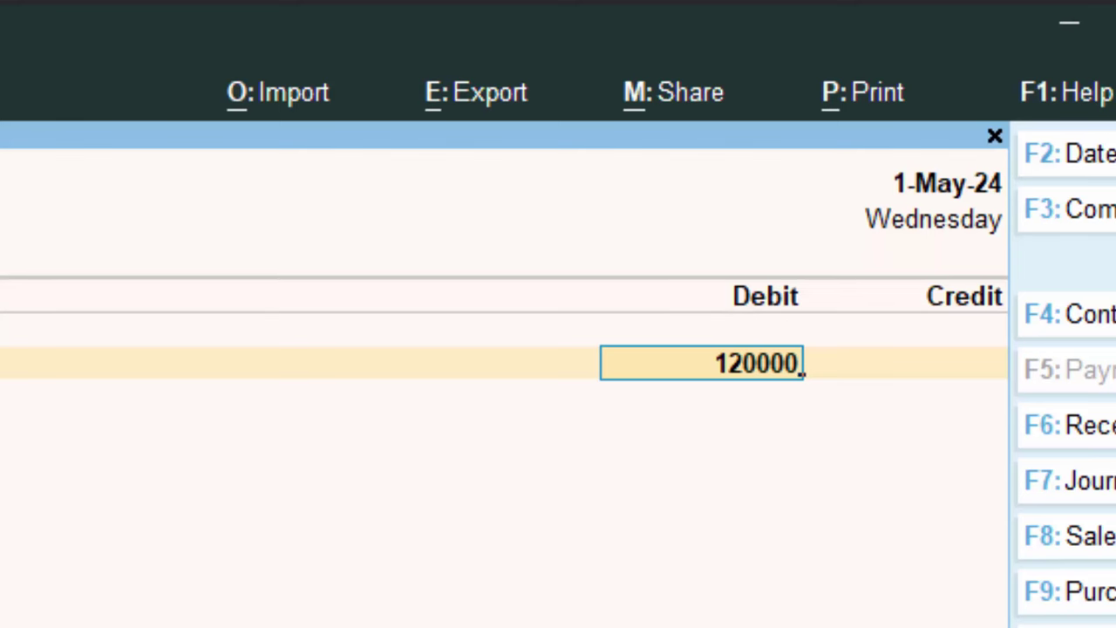
pyautogui.write('0')
pyautogui.press('Return')
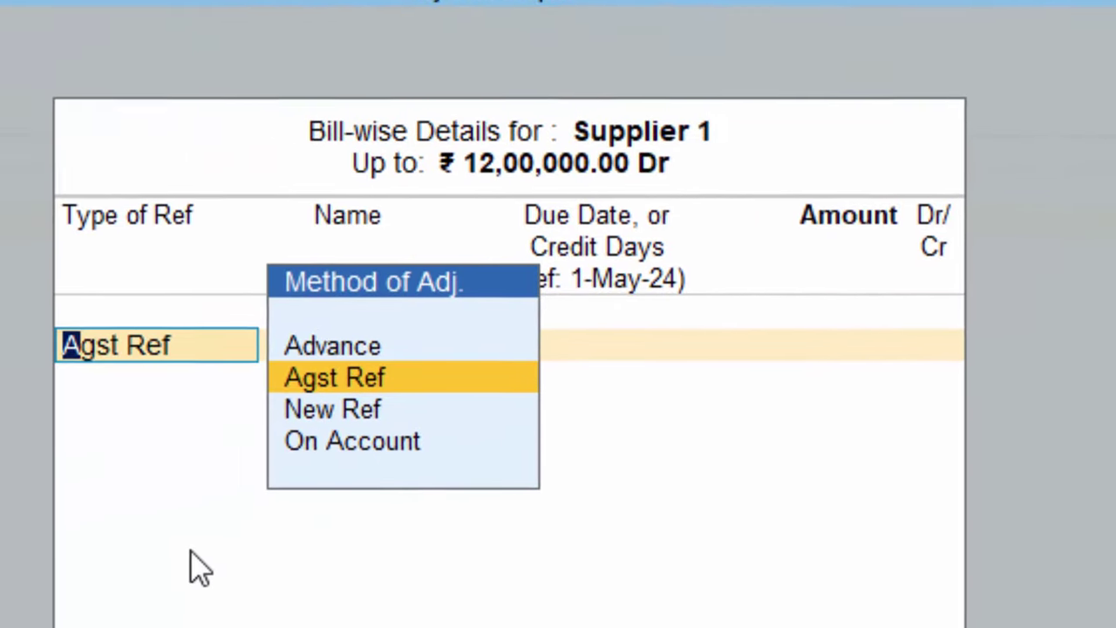
# Step: Allocate the full 12,00,000 payment as Agst Ref to Supplier 1's pending purchase bill
pyautogui.press('Return')
pyautogui.press('Return')
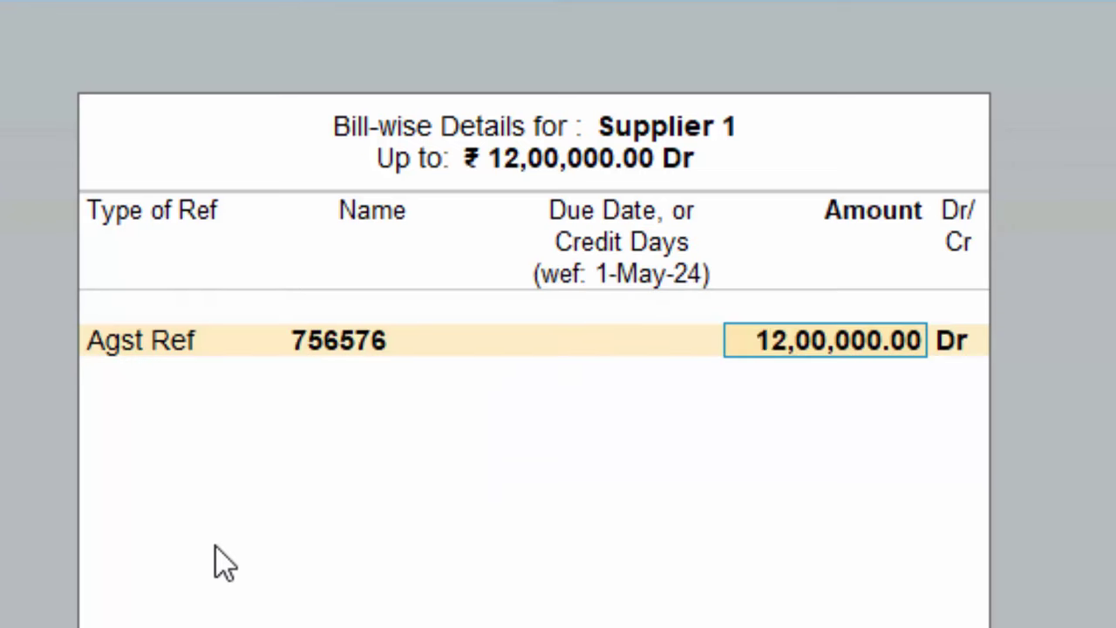
pyautogui.press('Return')
pyautogui.press('Return')
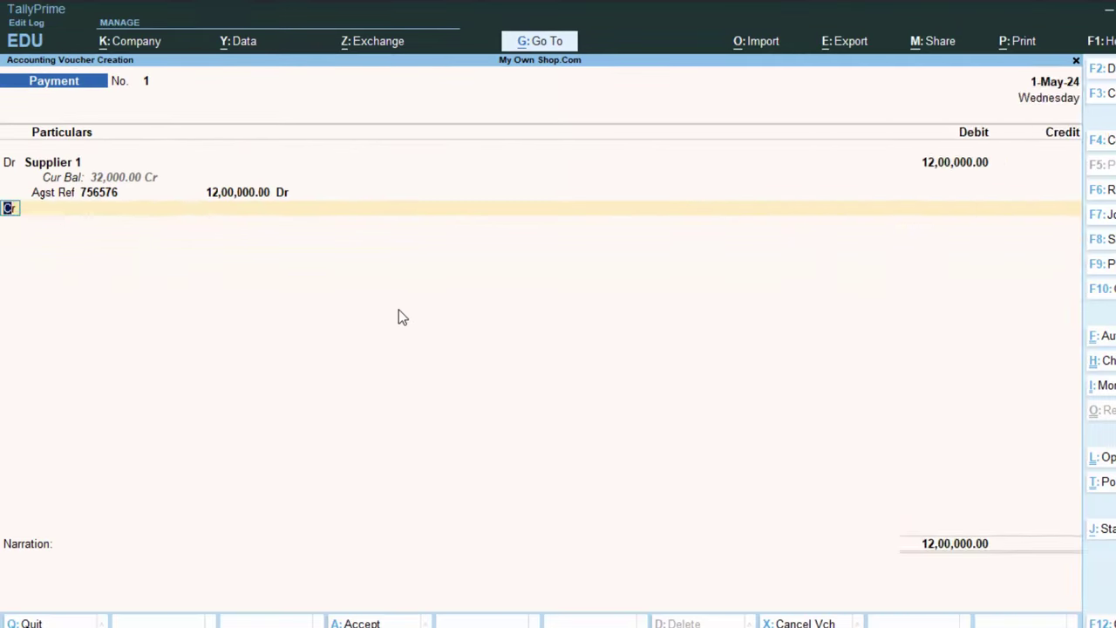
# Step: Try to credit Cash with 12,00,000 in the payment voucher, and abandon the voucher without saving
pyautogui.press('Return')
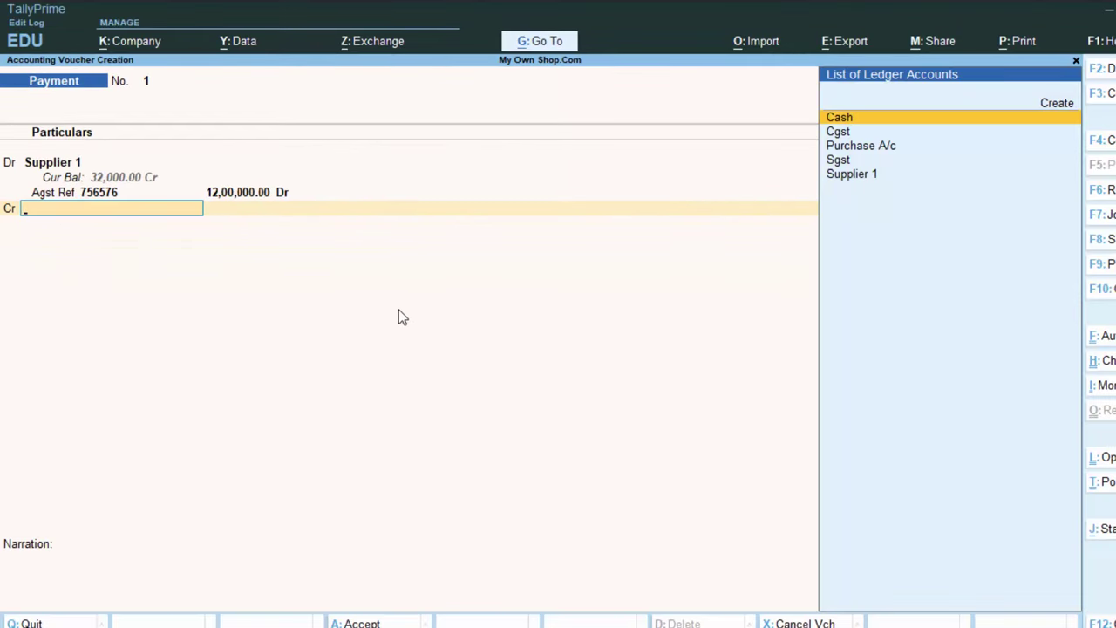
pyautogui.press('Down')
pyautogui.press('Return')
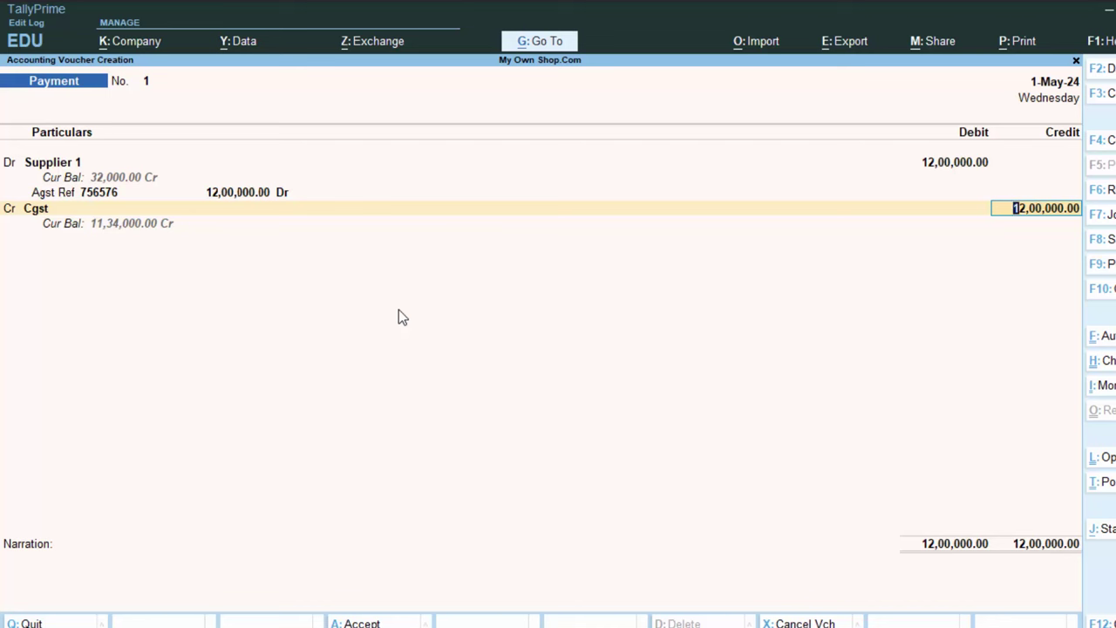
pyautogui.press('BackSpace')
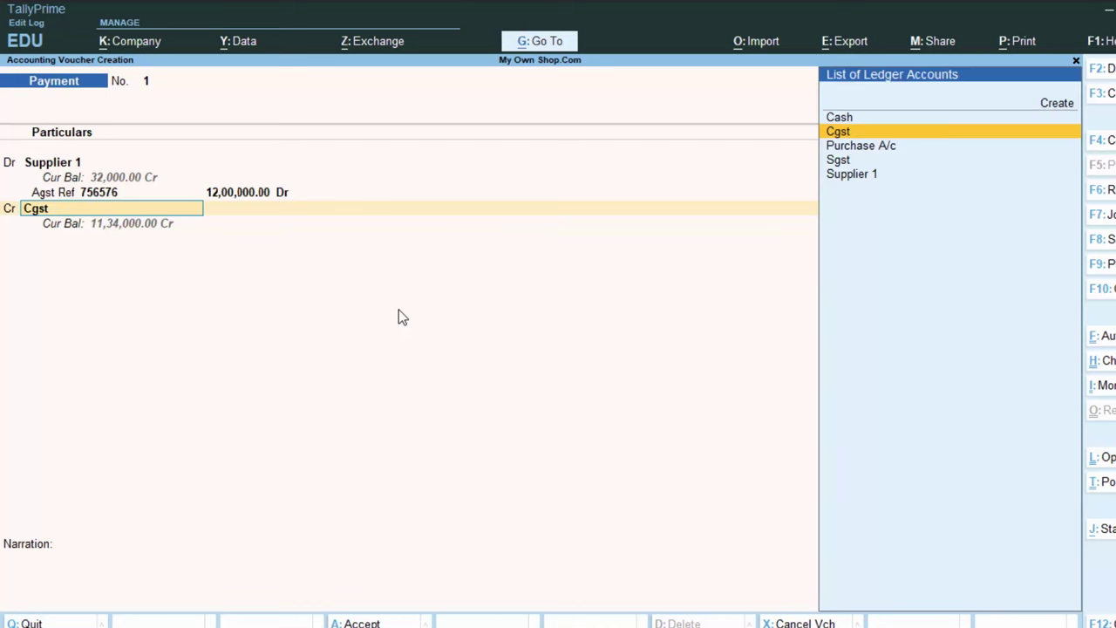
pyautogui.press('Up')
pyautogui.press('Return')
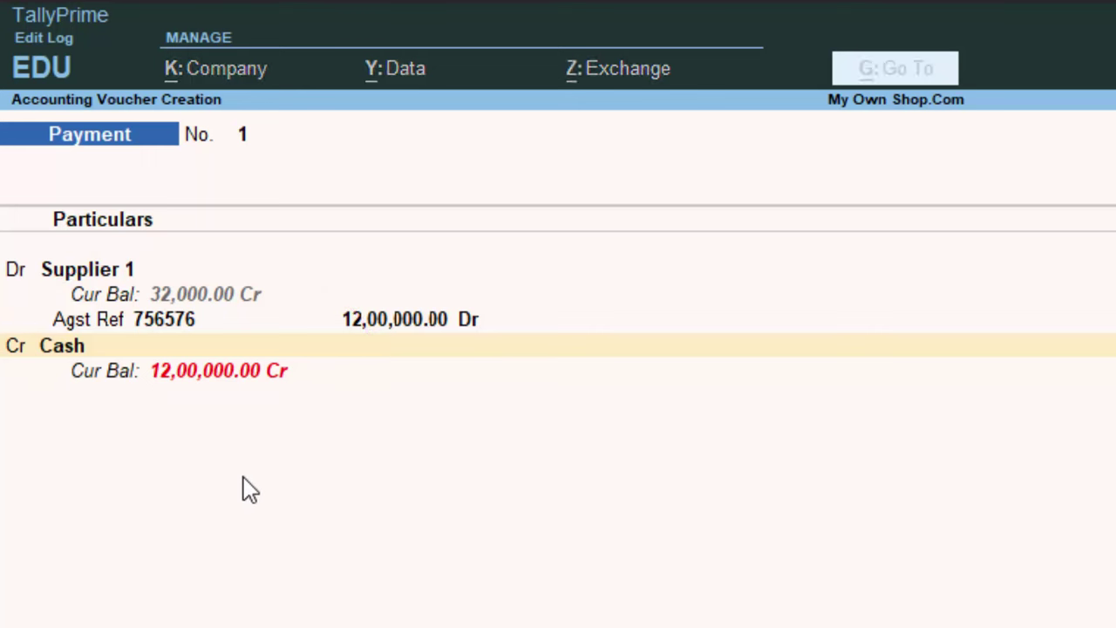
pyautogui.press('Return')
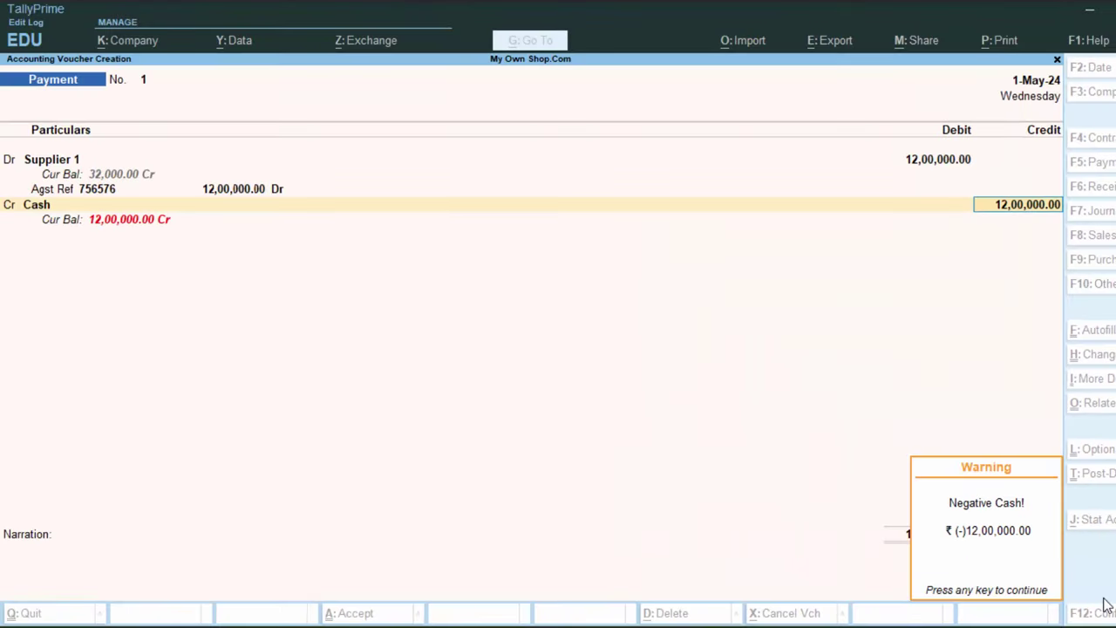
pyautogui.press('Return')
pyautogui.press('Escape')
pyautogui.press('y')
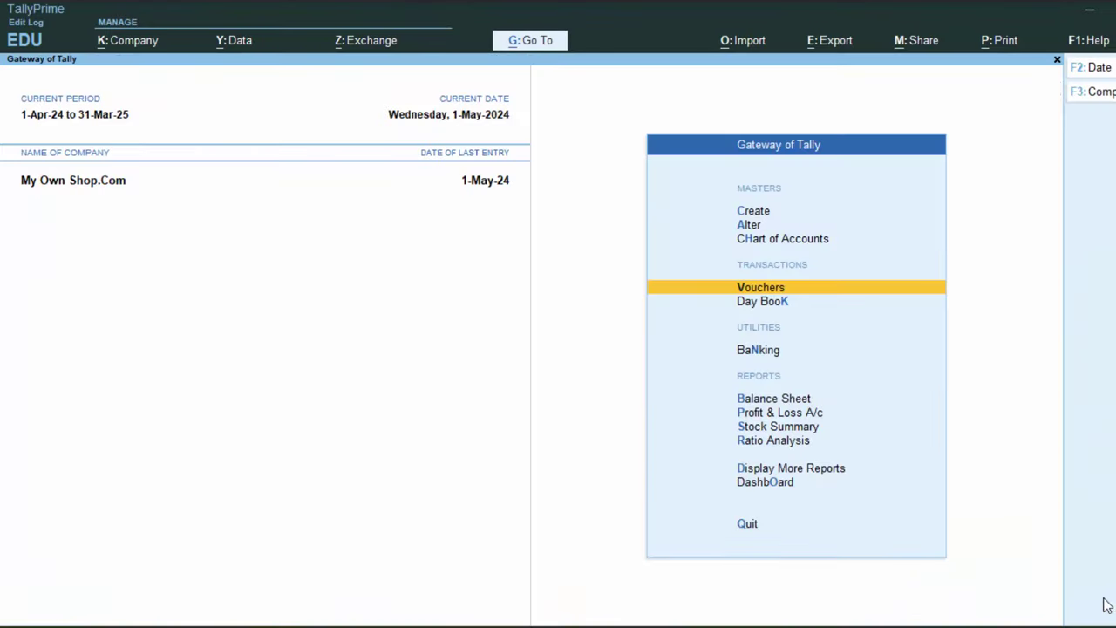
# Step: Start a Receipt voucher and, from its ledger selection, a new ledger named Capital A/c without an alias
pyautogui.press('Return')
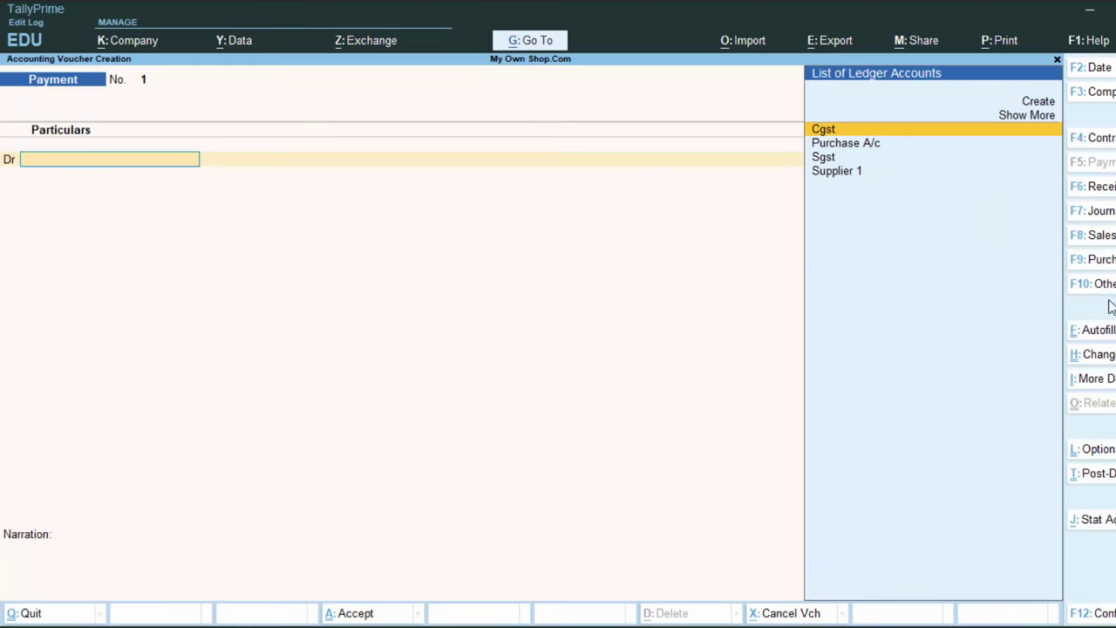
pyautogui.click(1104, 188)
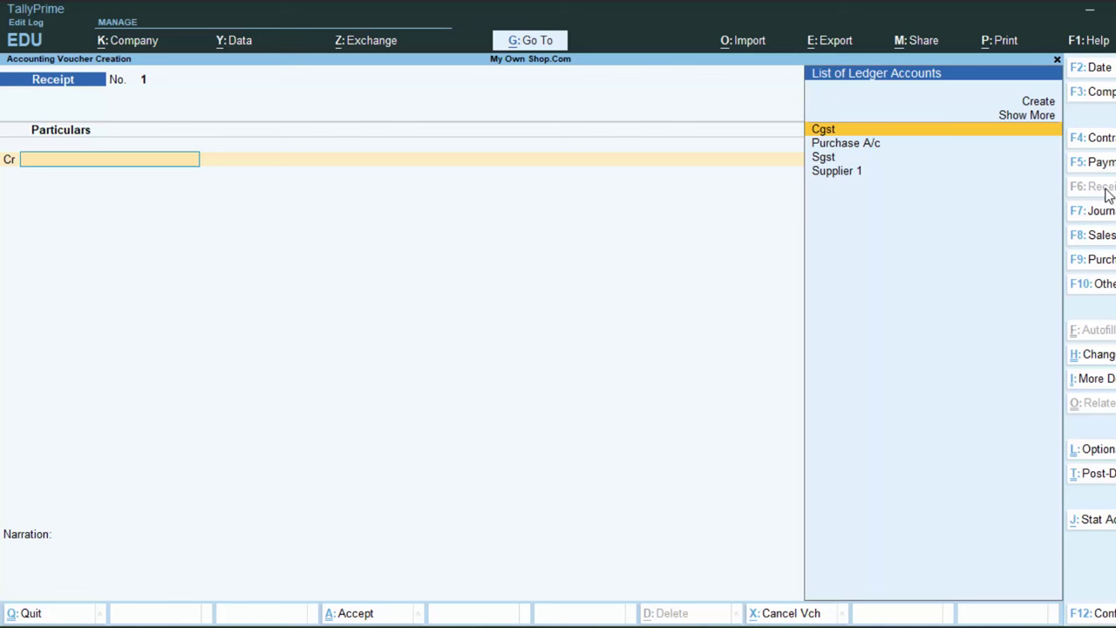
pyautogui.hotkey('alt', 'c')
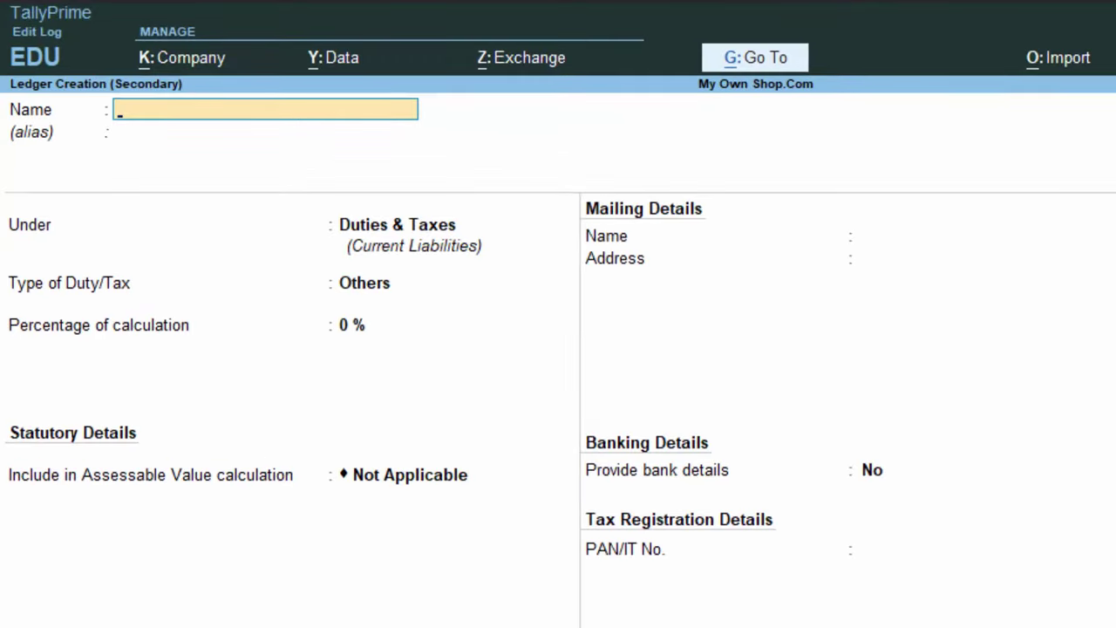
pyautogui.write('Capital A/c')
pyautogui.press('Return')
pyautogui.press('Return')
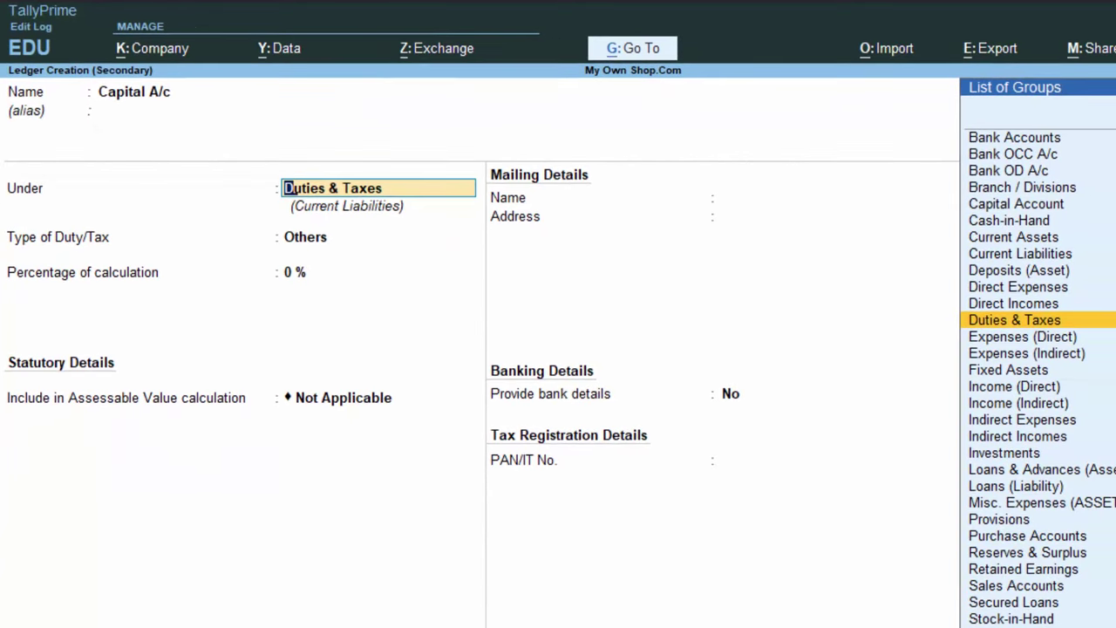
# Step: Place the new ledger under Capital Account and save it with the remaining details at their defaults
pyautogui.write('C')
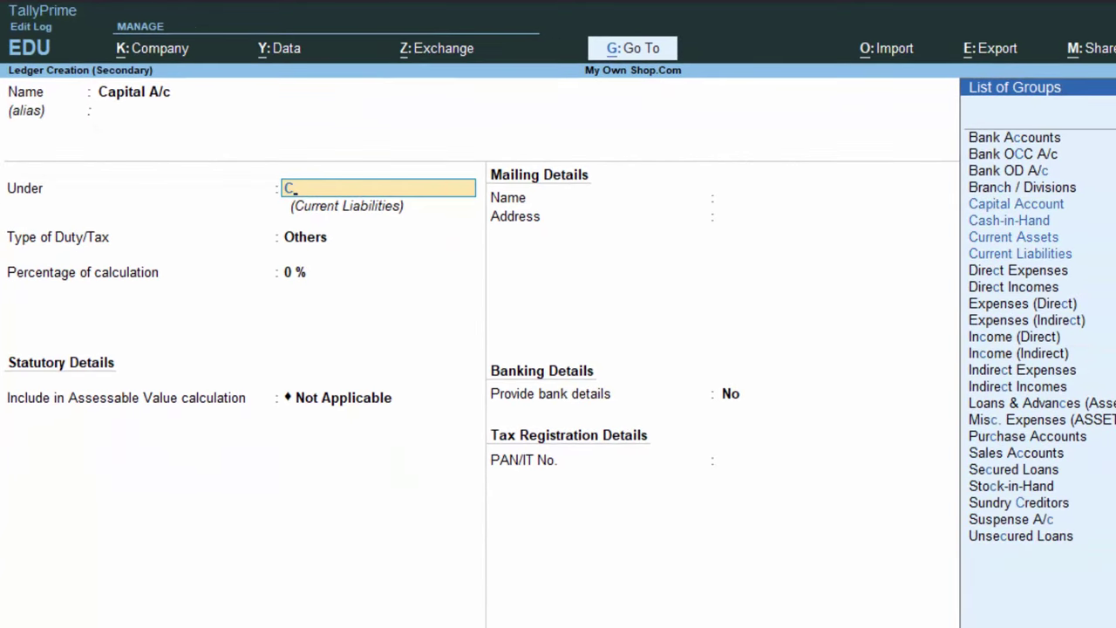
pyautogui.press('Down')
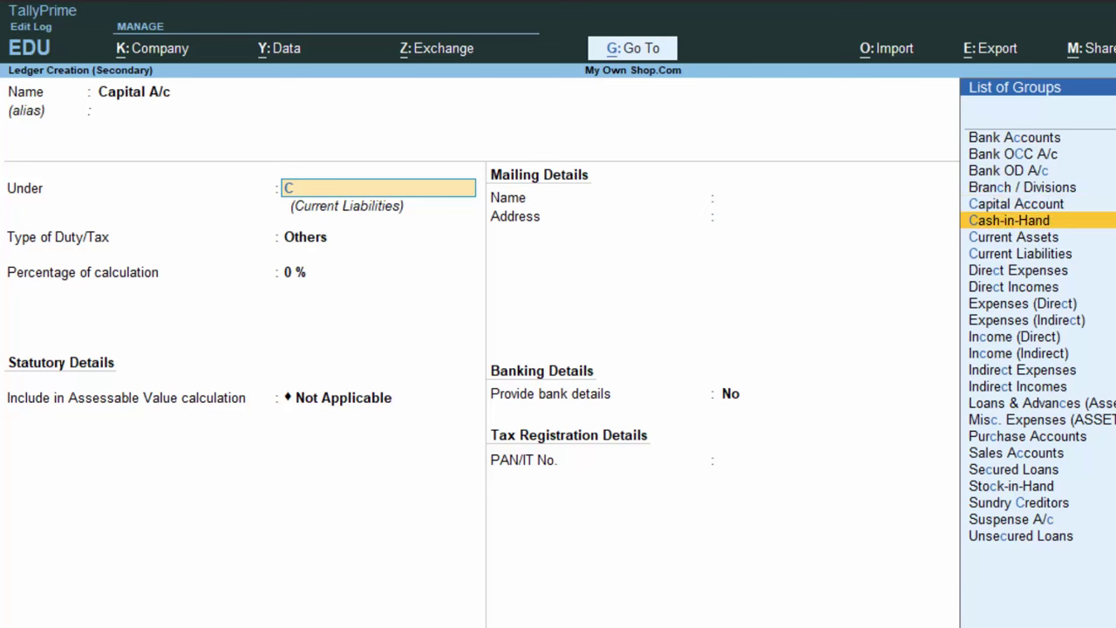
pyautogui.press('Up')
pyautogui.press('Return')
pyautogui.press('Return')
pyautogui.press('Return')
pyautogui.press('Return')
pyautogui.press('Return')
pyautogui.press('Return')
pyautogui.press('Return')
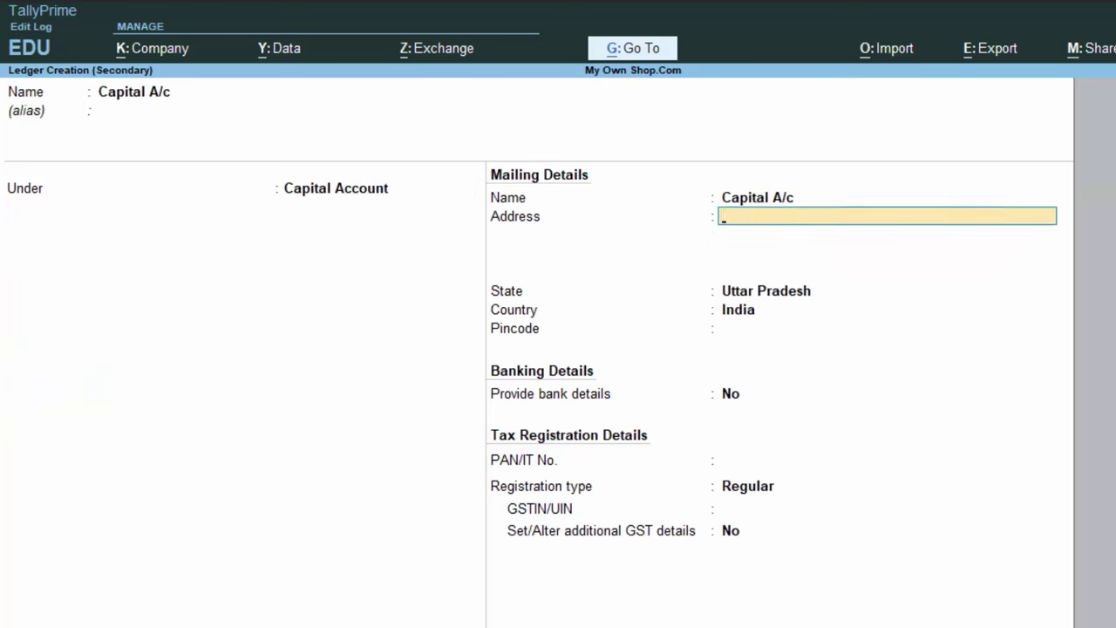
pyautogui.press('Return')
pyautogui.press('Return')
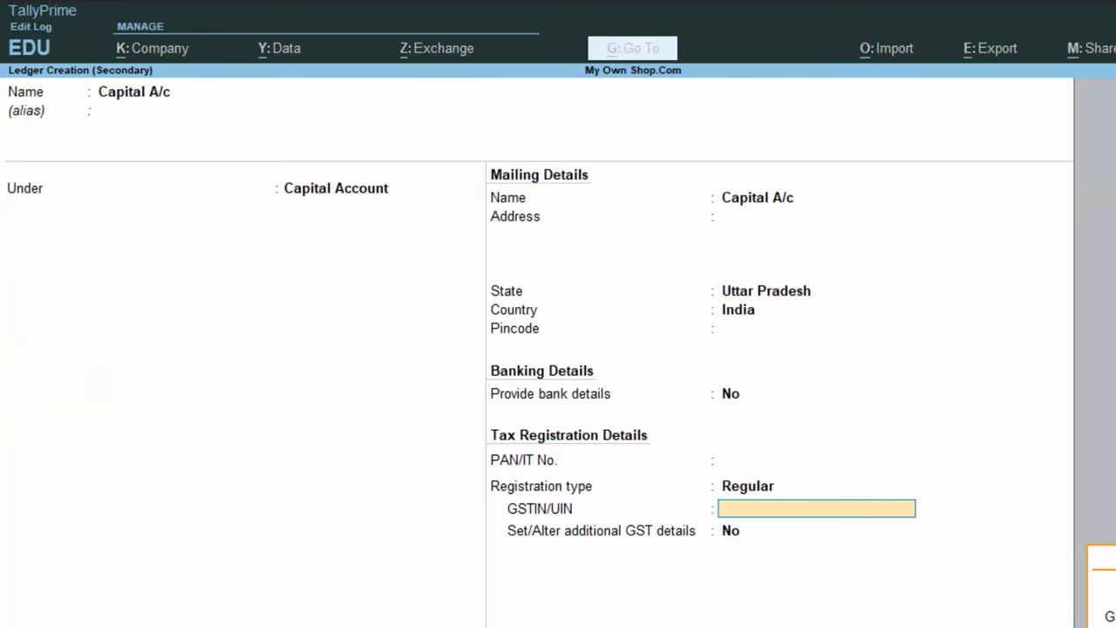
pyautogui.press('Return')
pyautogui.press('Return')
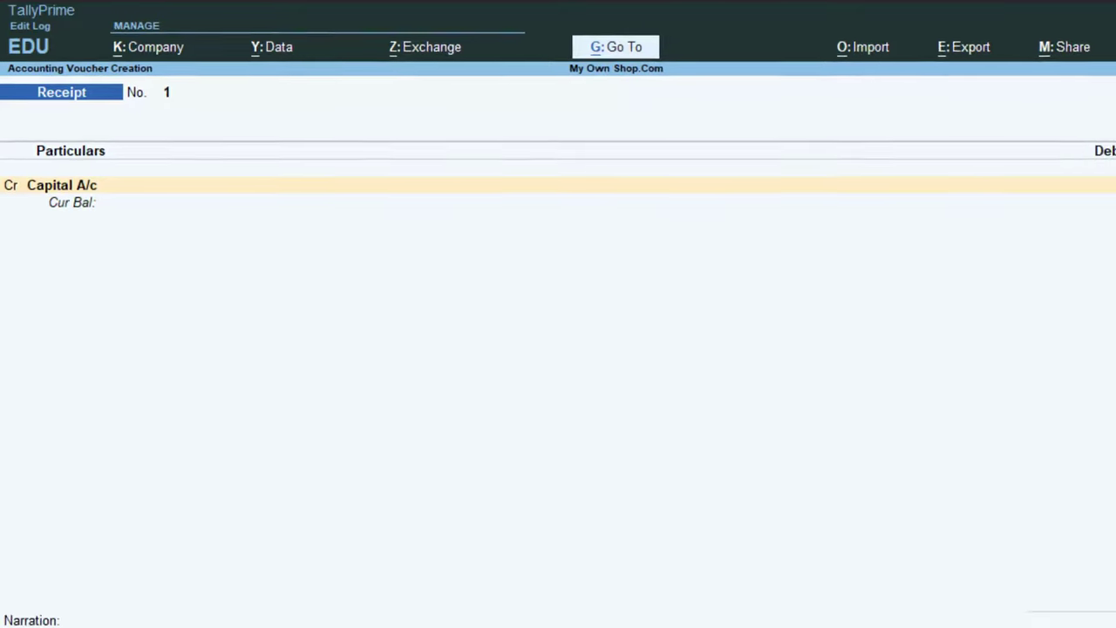
# Step: Record 50,00,000 credited to Capital A/c and debited to Cash, save the receipt without narration, and leave voucher creation
pyautogui.press('Return')
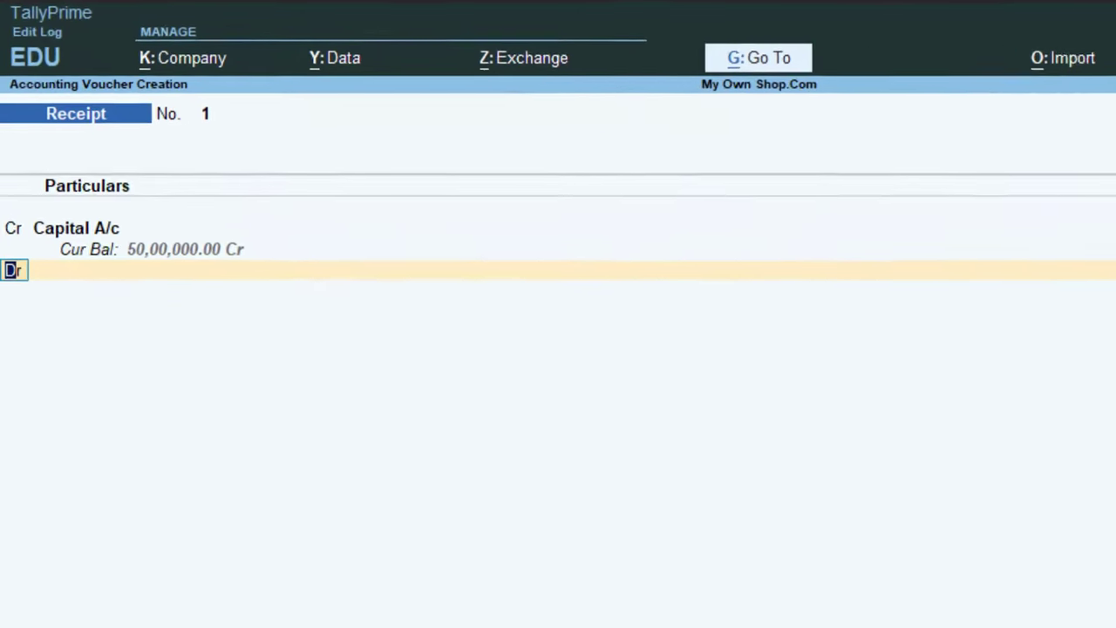
pyautogui.write('c')
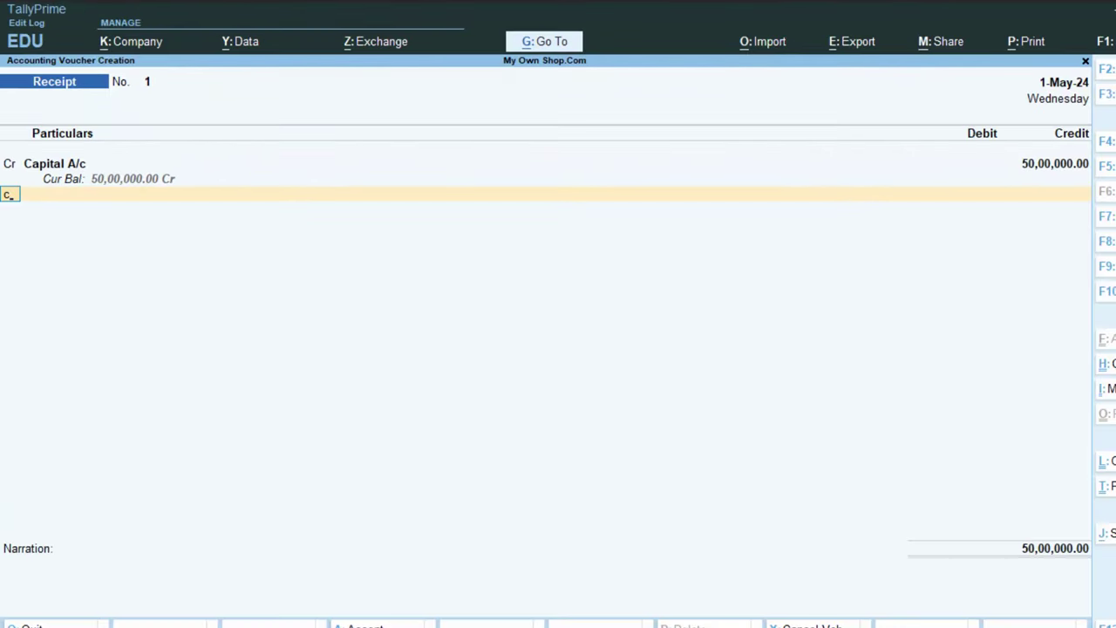
pyautogui.press('BackSpace')
pyautogui.write('dr')
pyautogui.press('Return')
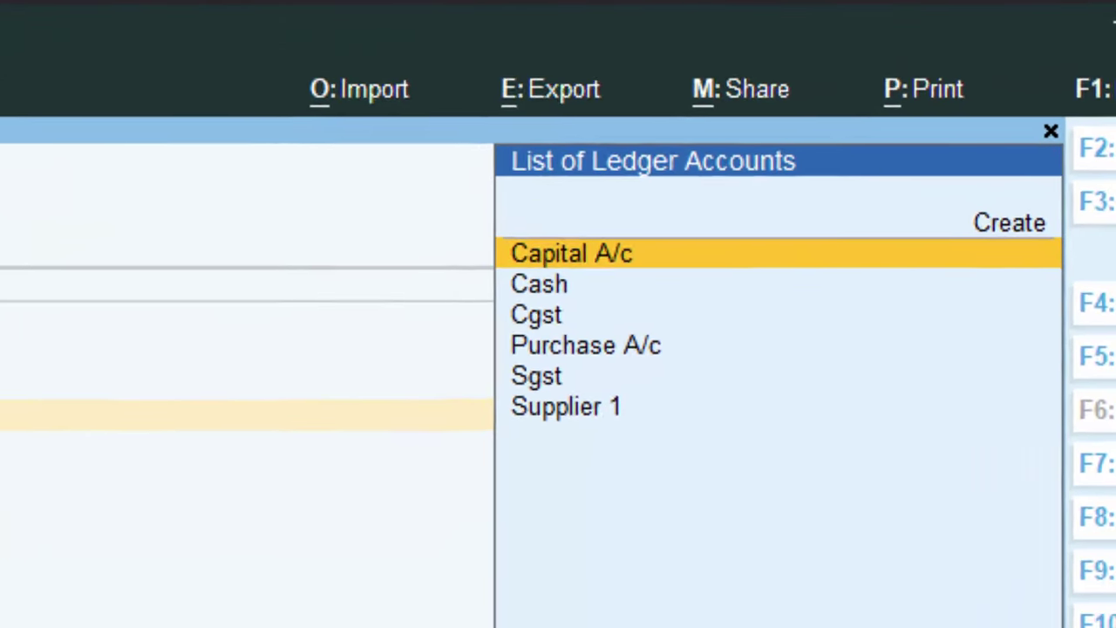
pyautogui.press('Down')
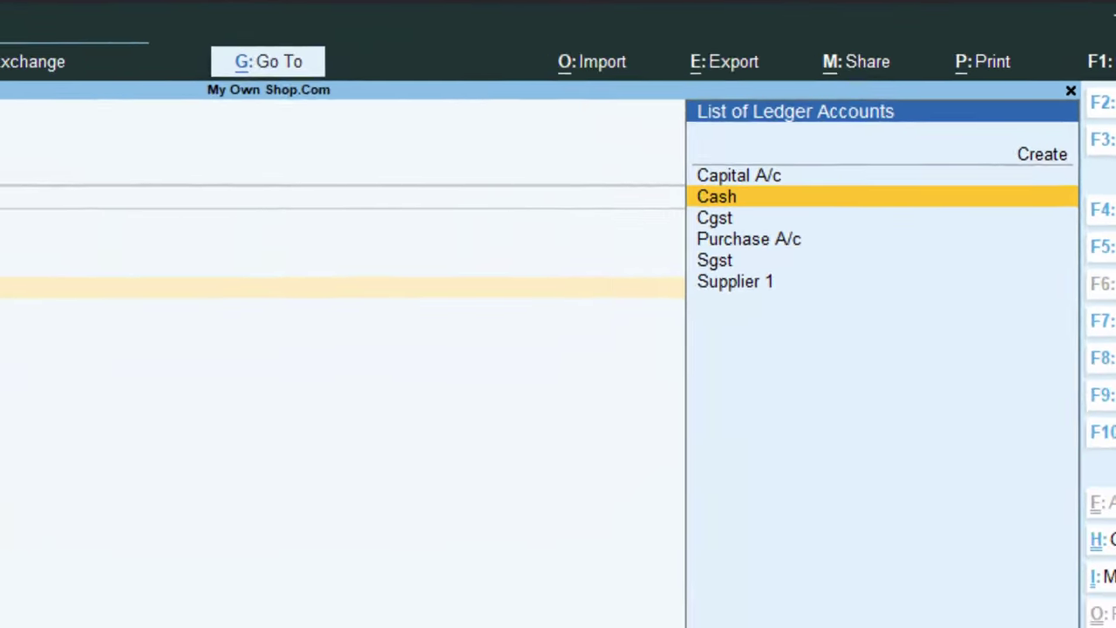
pyautogui.press('Return')
pyautogui.press('Return')
pyautogui.press('Return')
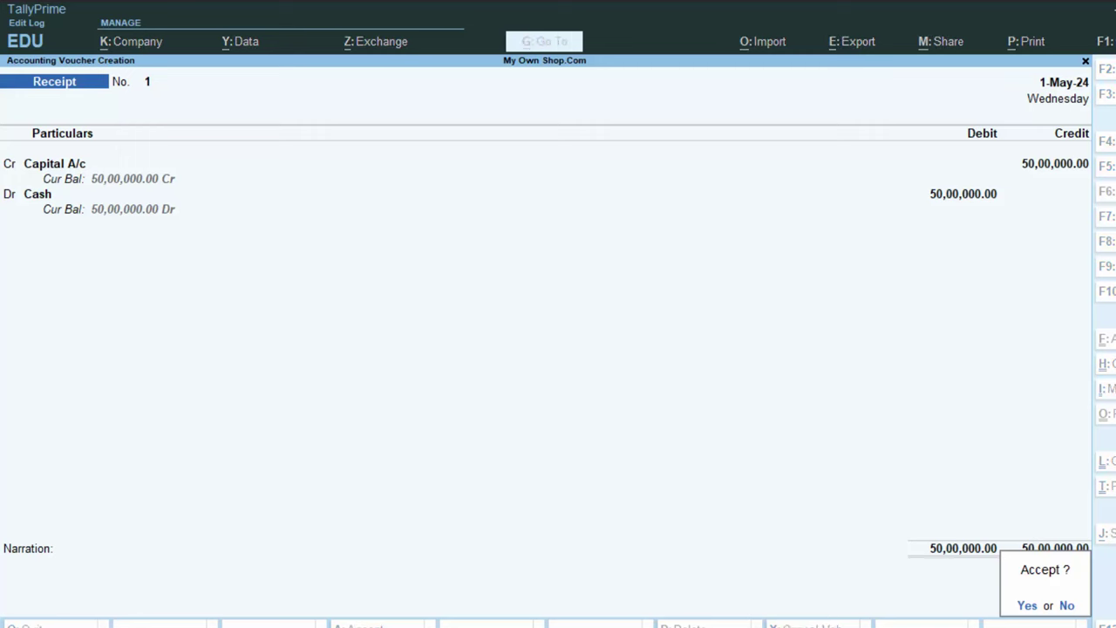
pyautogui.press('Return')
pyautogui.press('Escape')
pyautogui.press('Return')
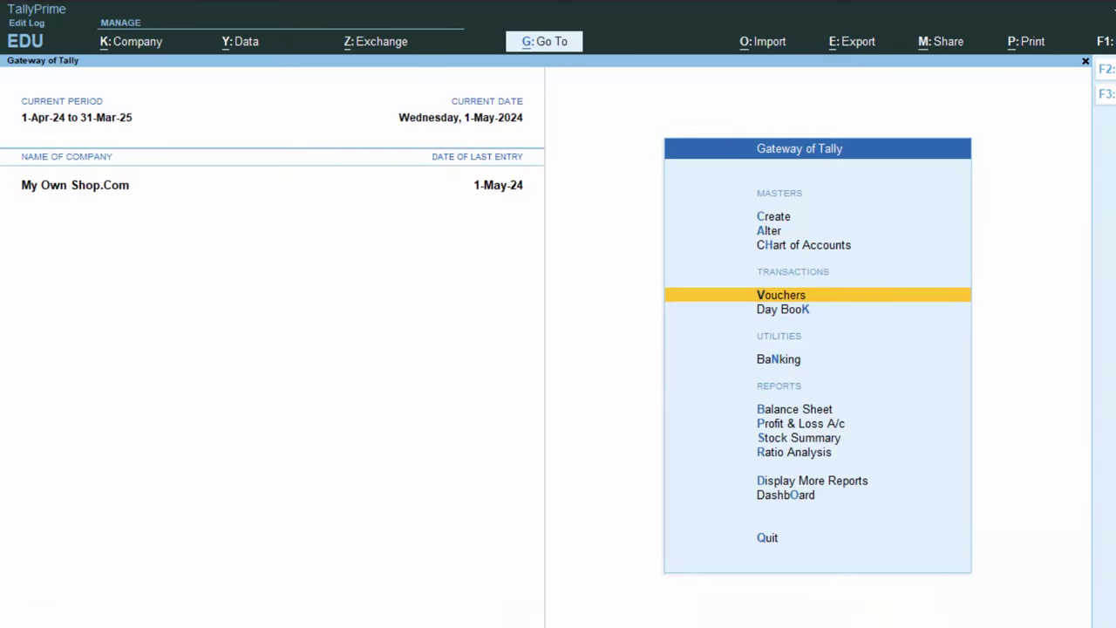
# Step: Start a new Payment voucher and debit Supplier 1 with 1200000
pyautogui.press('c')
pyautogui.press('Escape')
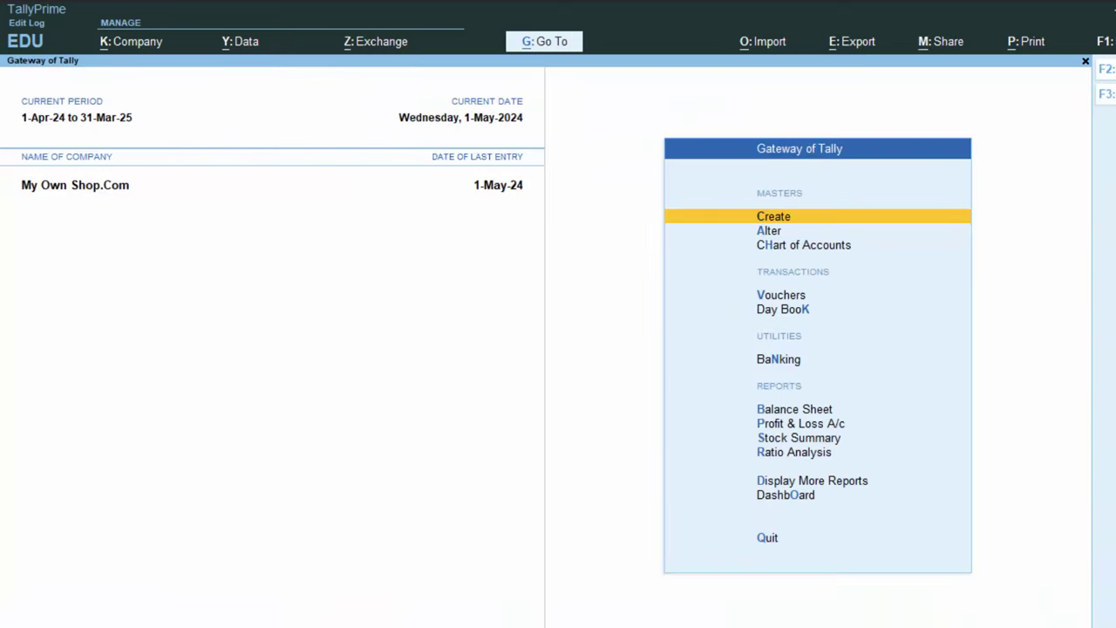
pyautogui.press('v')
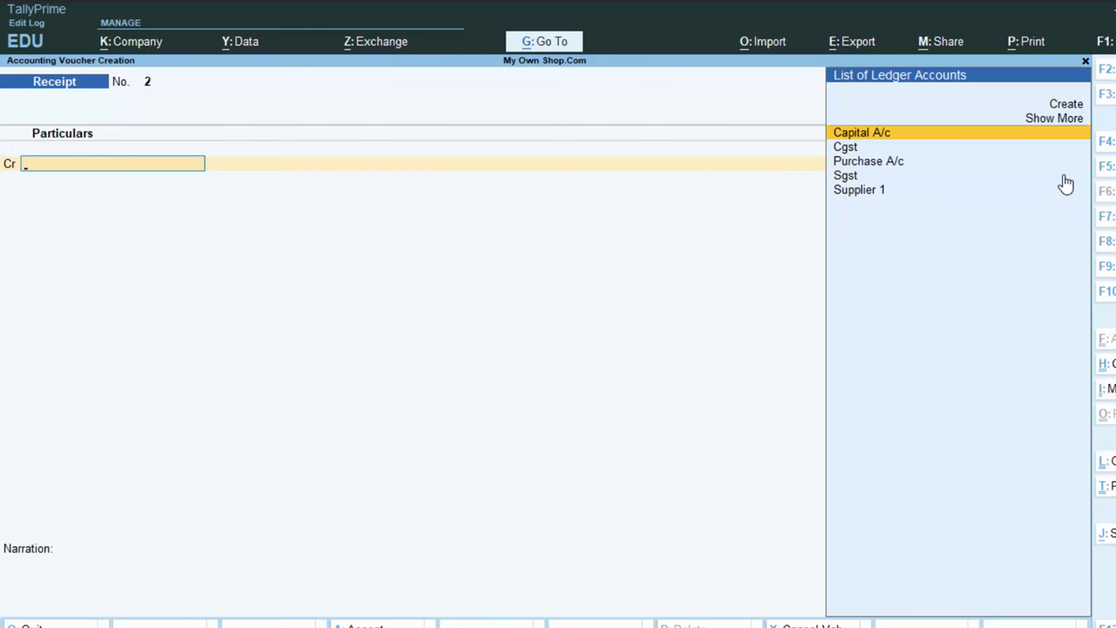
pyautogui.press('F5')
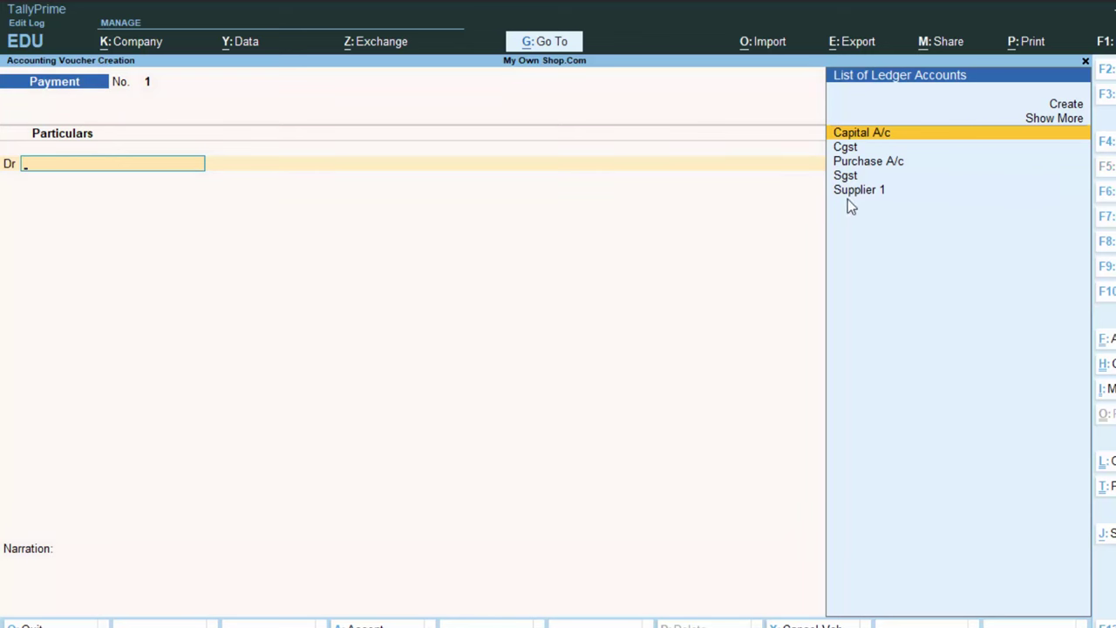
pyautogui.click(849, 195)
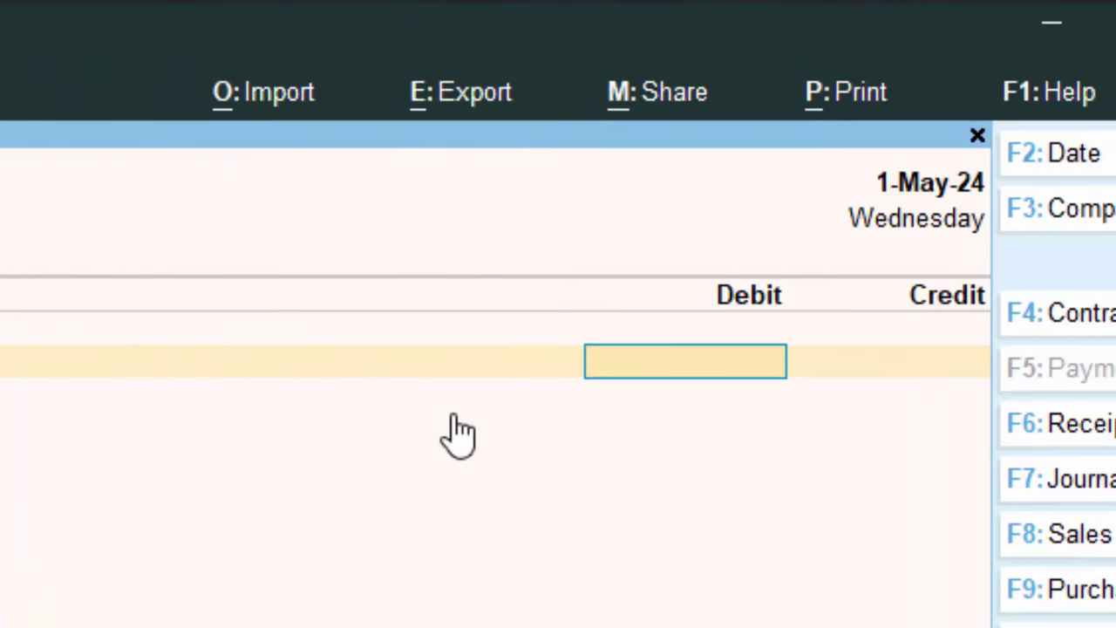
pyautogui.write('12000')
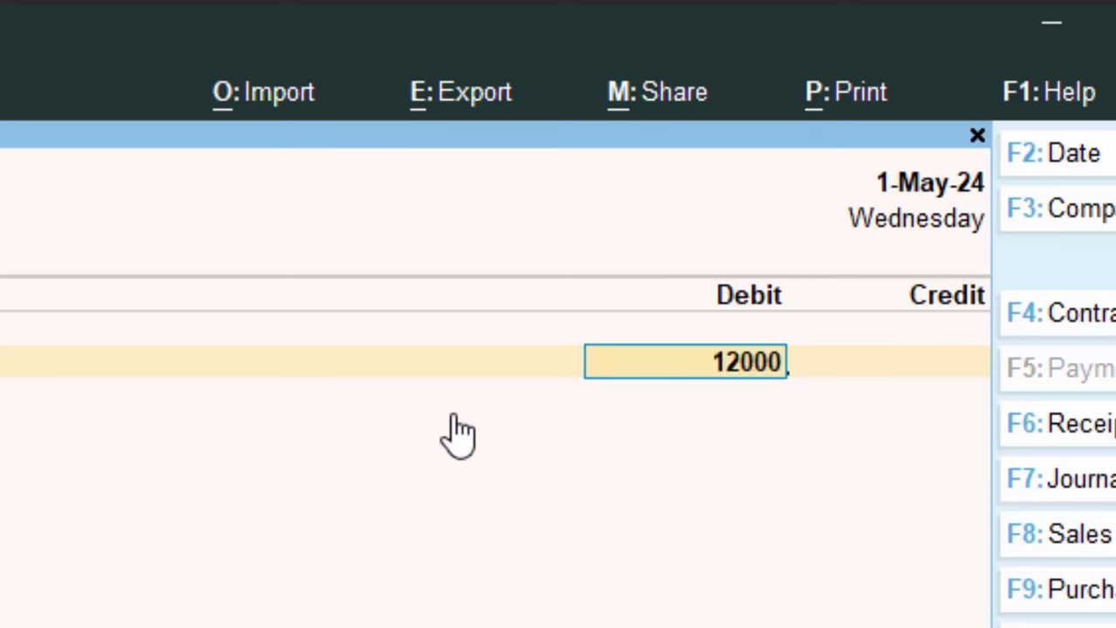
pyautogui.write('00')
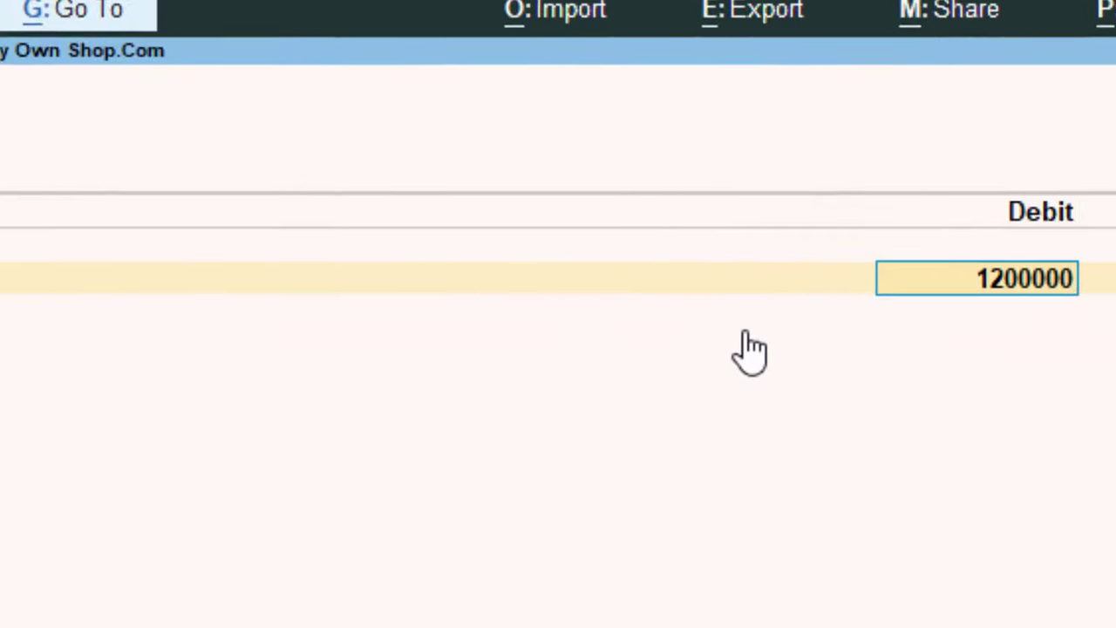
# Step: Allocate the full 12,00,000 payment to Supplier 1 against its existing bill, using the Agst Ref method
pyautogui.press('Return')
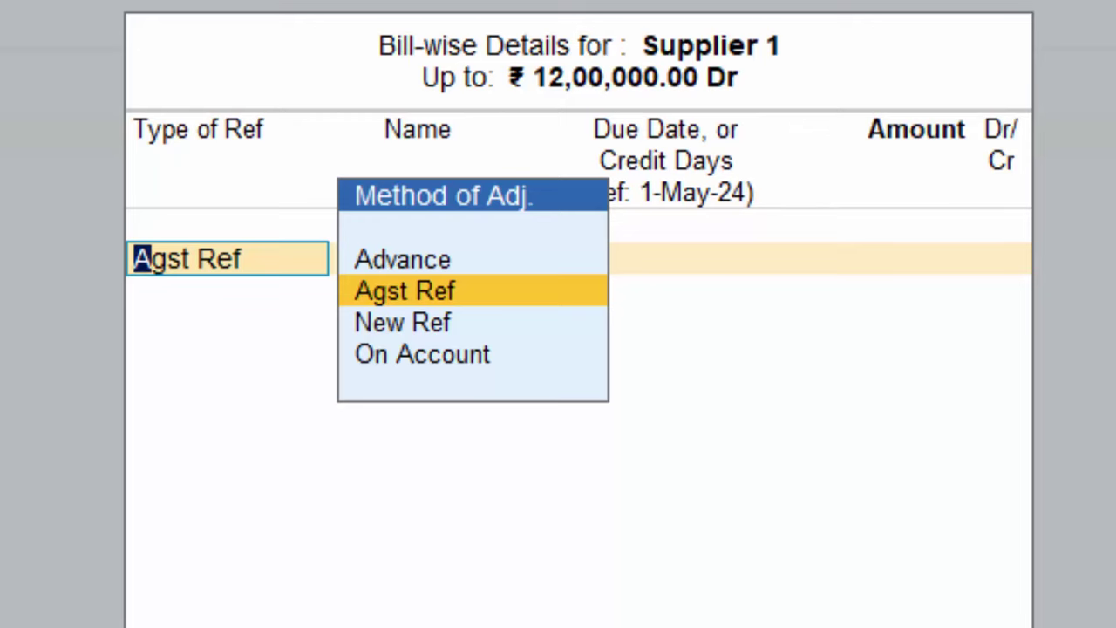
pyautogui.press('Return')
pyautogui.press('Return')
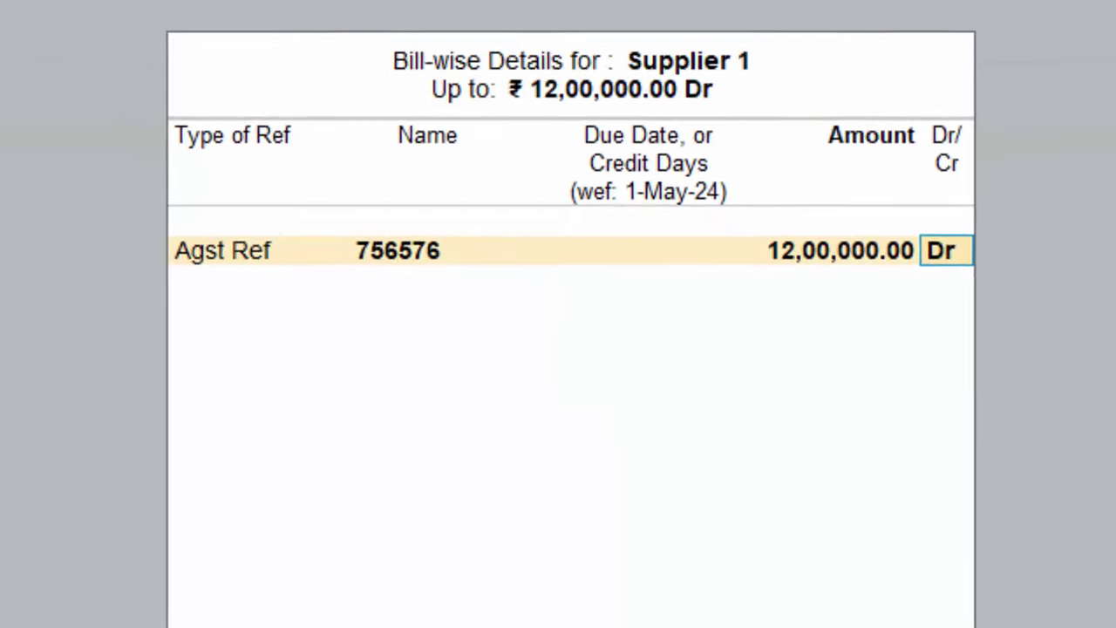
pyautogui.press('Return')
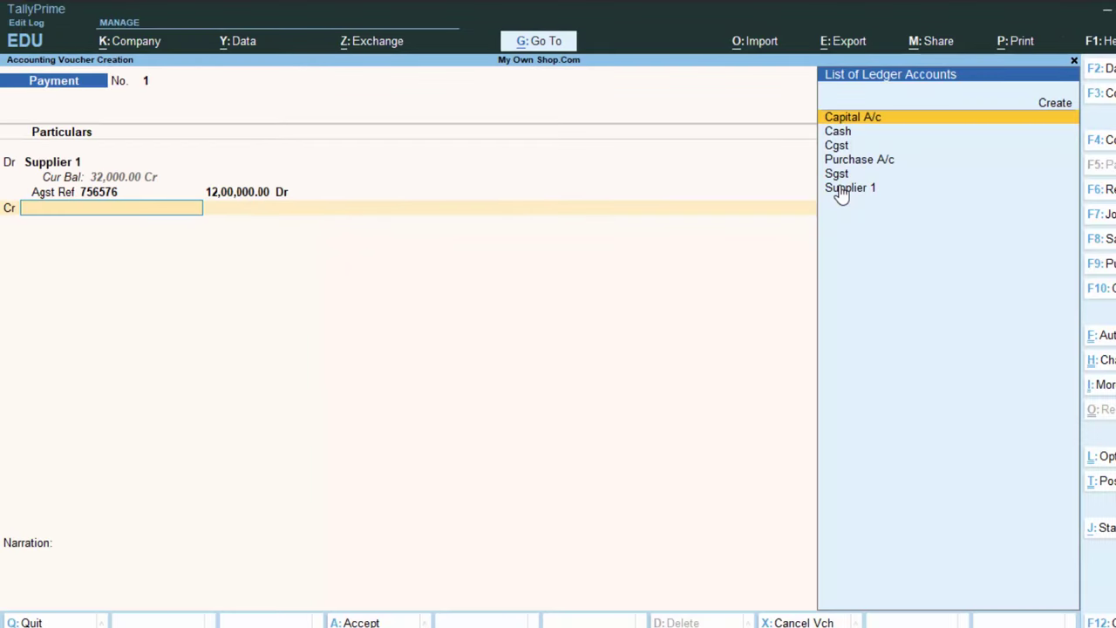
# Step: Credit the 12,00,000 payment to Cash and save the voucher without narration
pyautogui.press('Down')
pyautogui.press('Return')
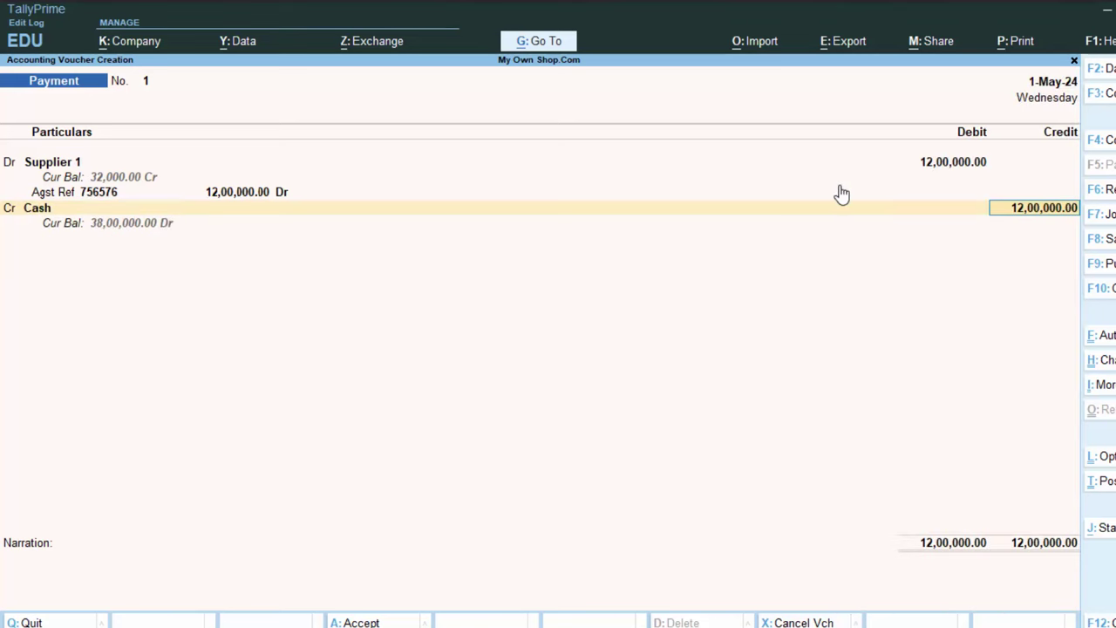
pyautogui.press('Return')
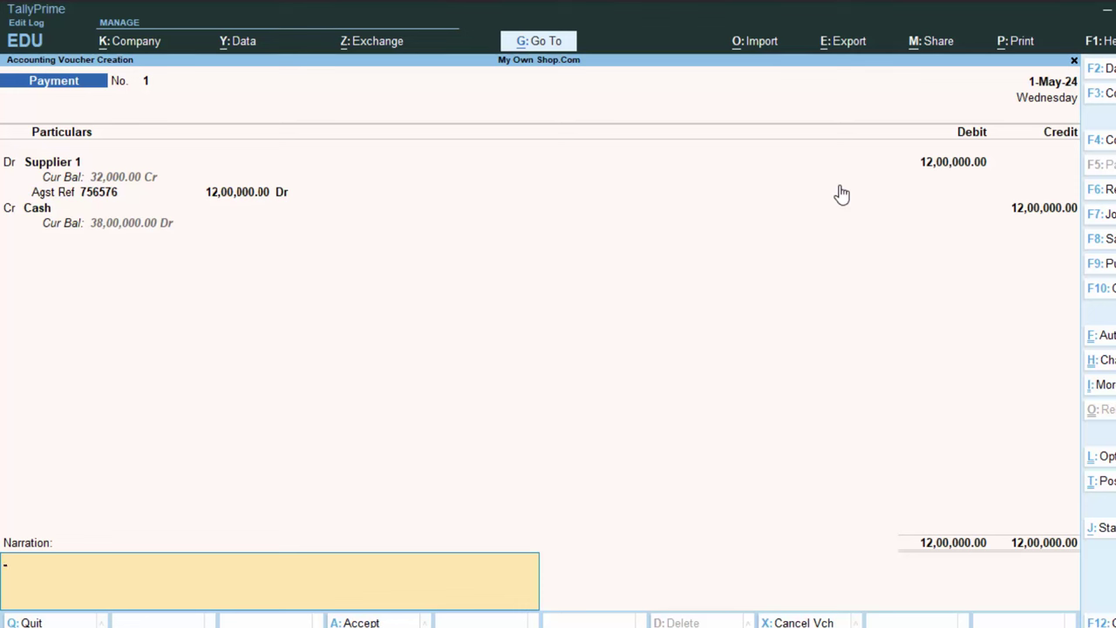
pyautogui.press('Return')
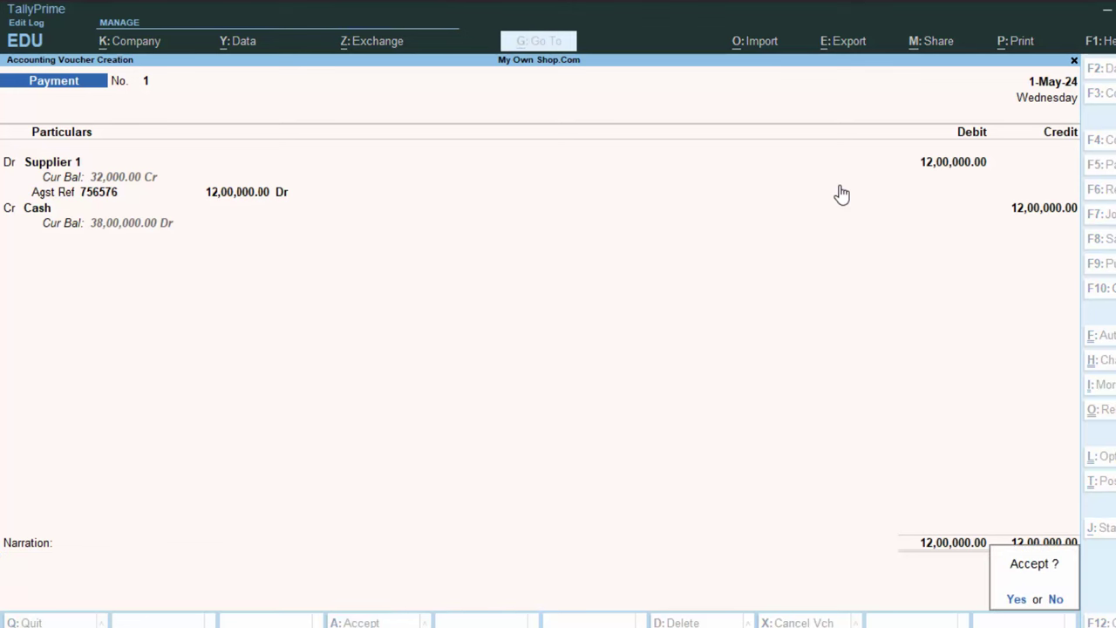
pyautogui.press('Return')
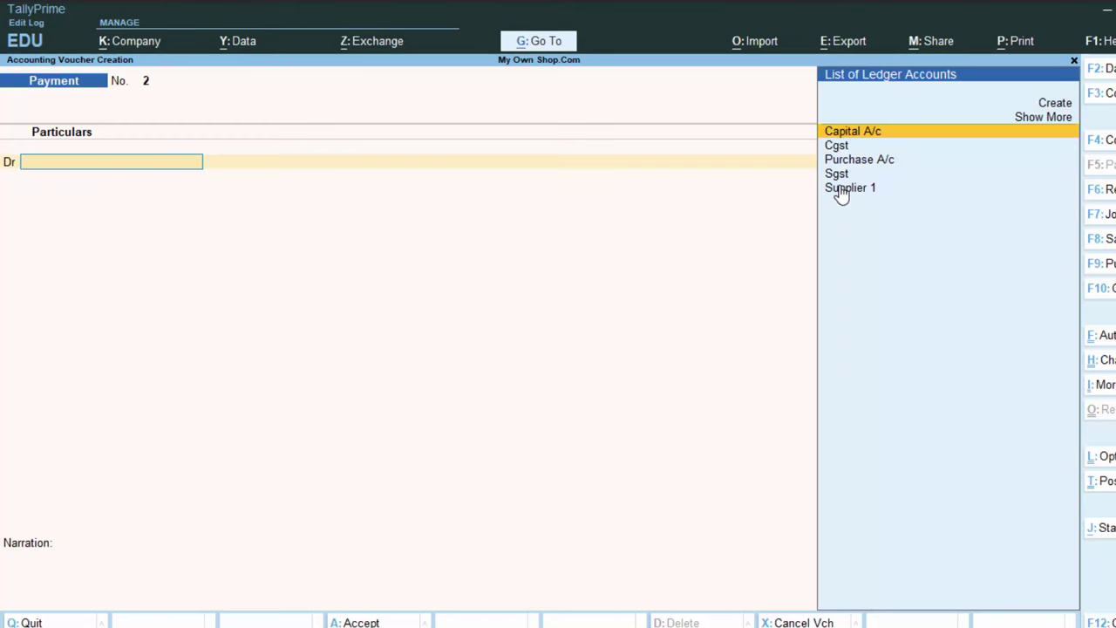
# Step: Set the new payment voucher's date to 2-8-24
pyautogui.press('F2')
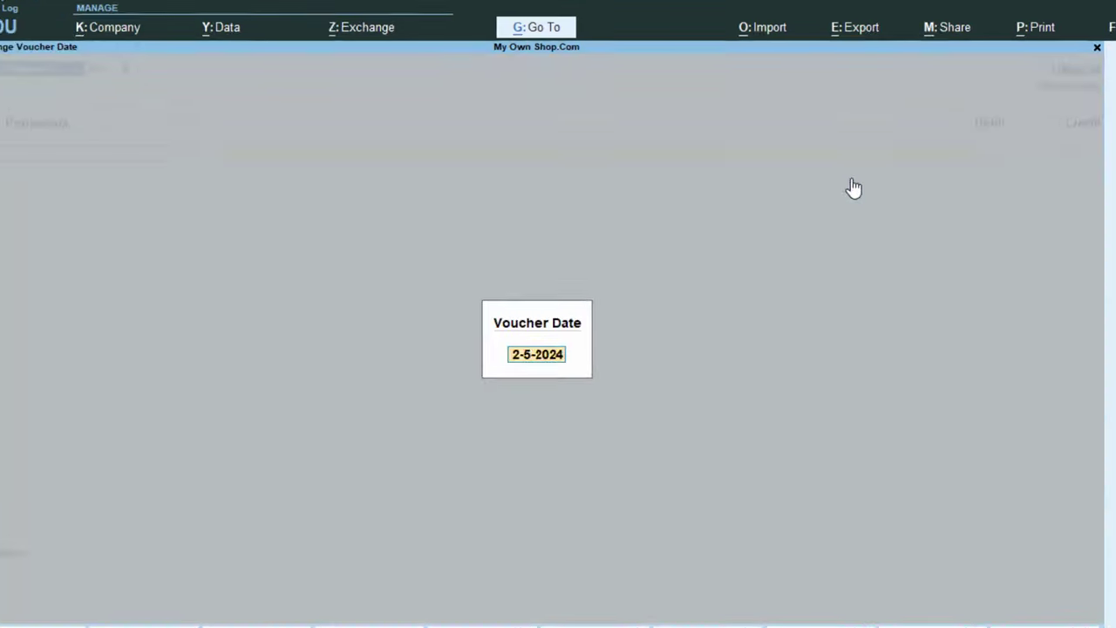
pyautogui.write('3')
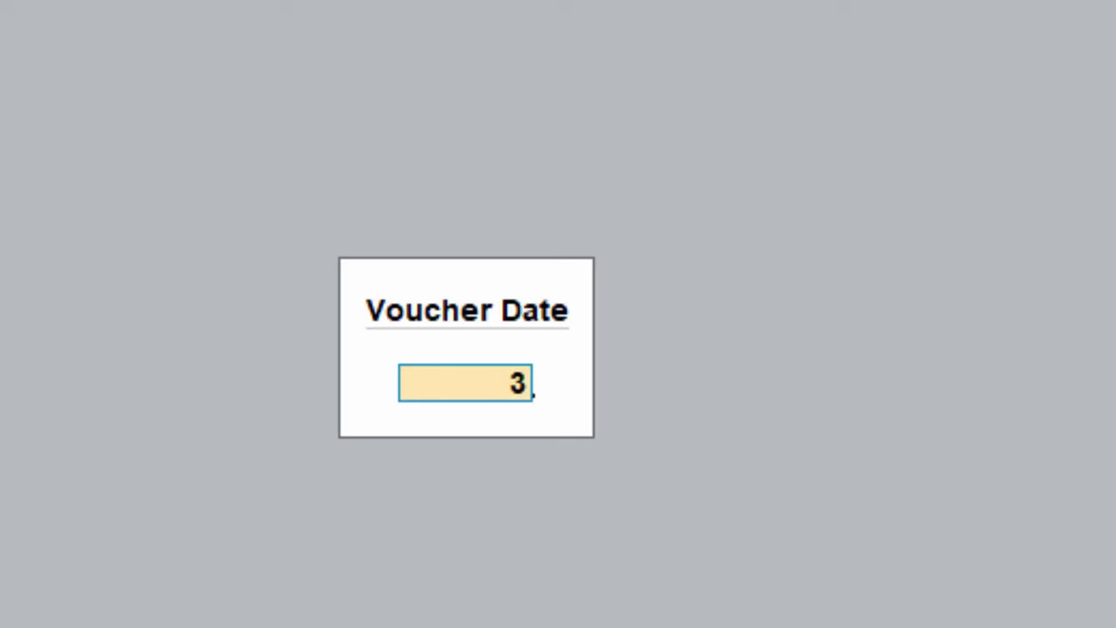
pyautogui.write('-')
pyautogui.press('Escape')
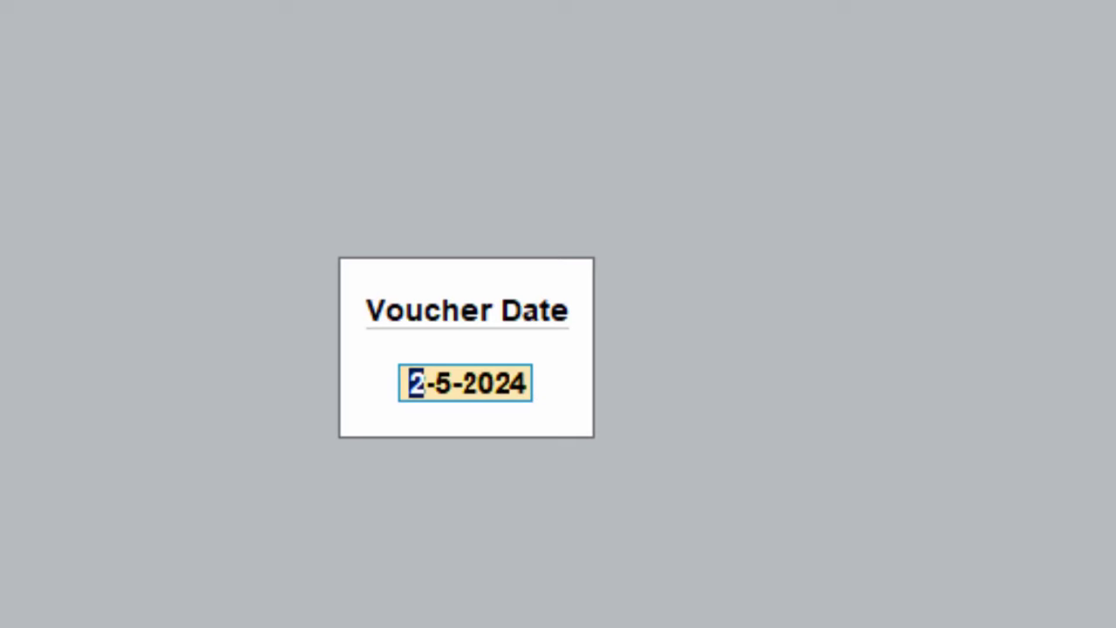
pyautogui.write('2-')
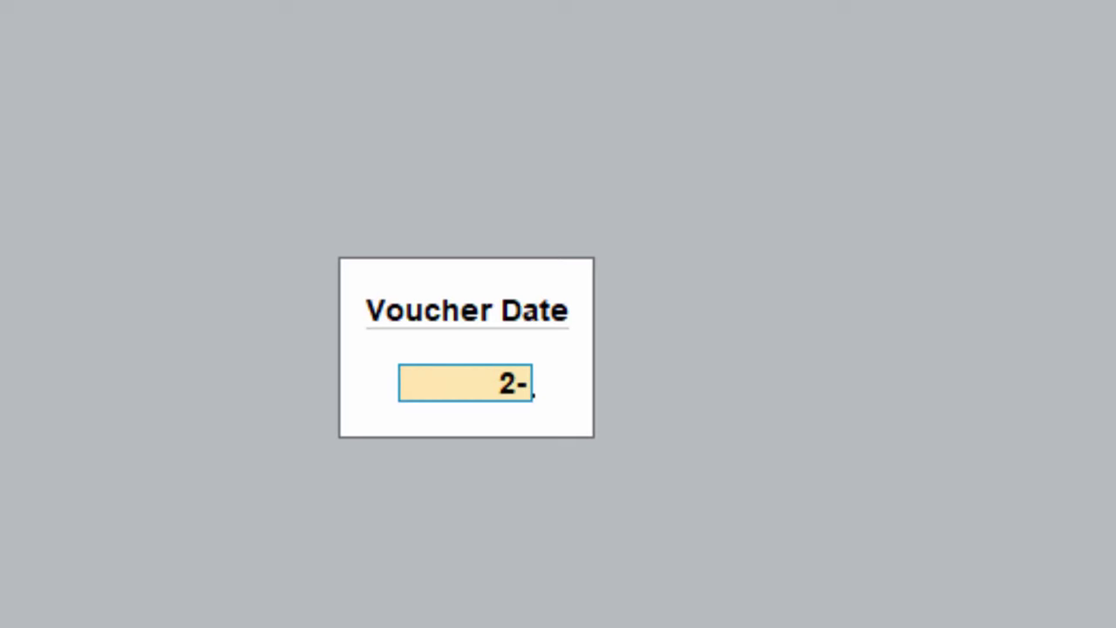
pyautogui.write('8-24')
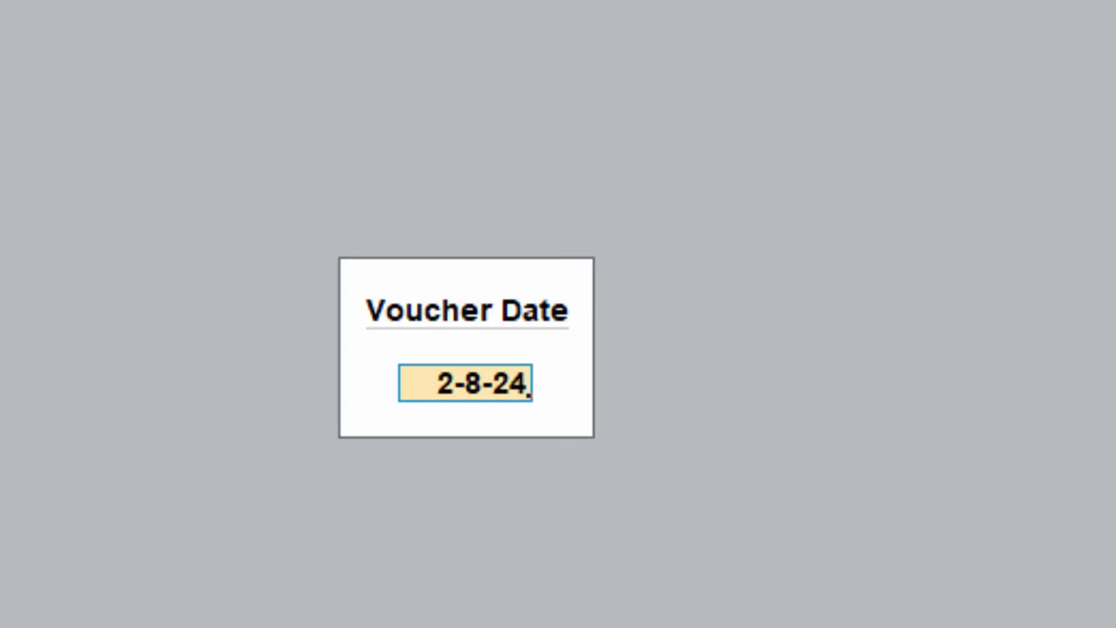
pyautogui.press('Return')
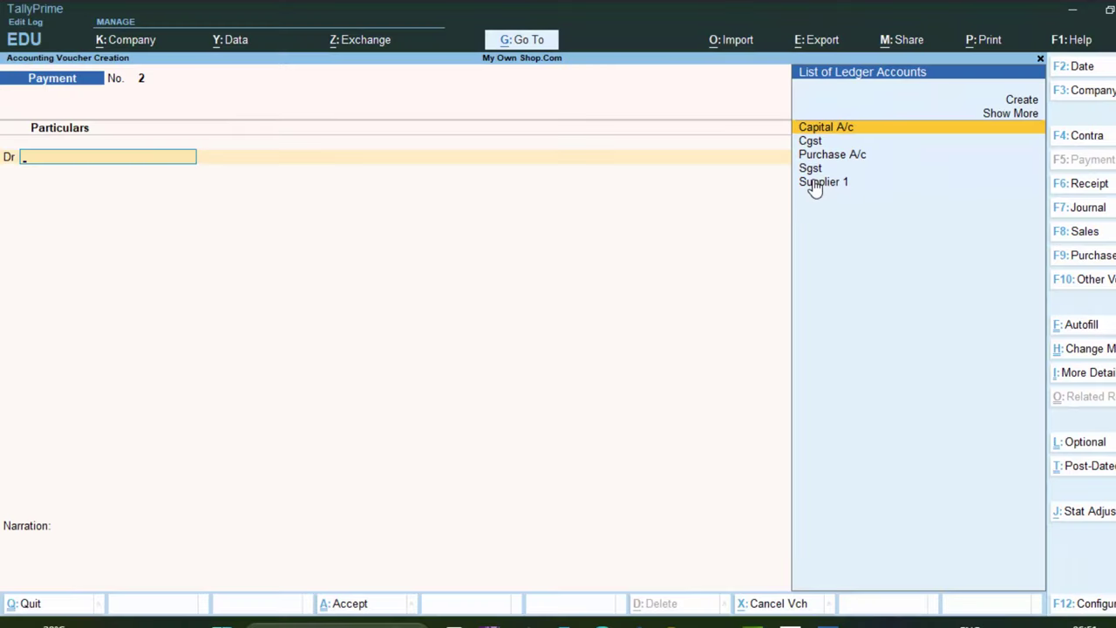
# Step: Choose Supplier 1 as the debit ledger of the new payment voucher
pyautogui.press('Down')
pyautogui.press('Down')
pyautogui.press('Down')
pyautogui.press('Down')
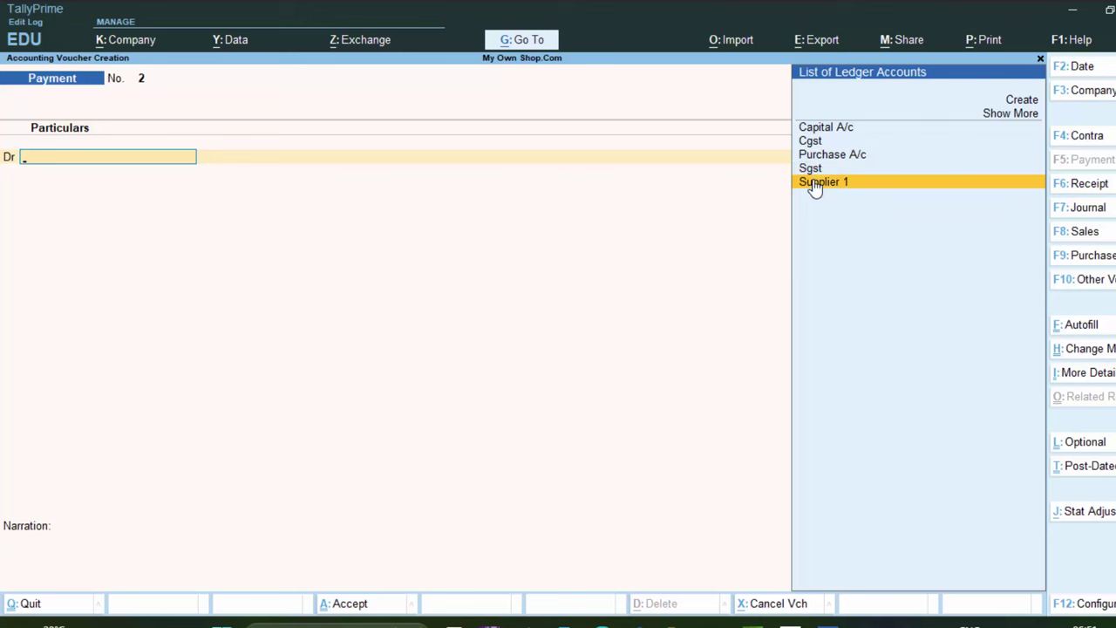
pyautogui.press('Return')
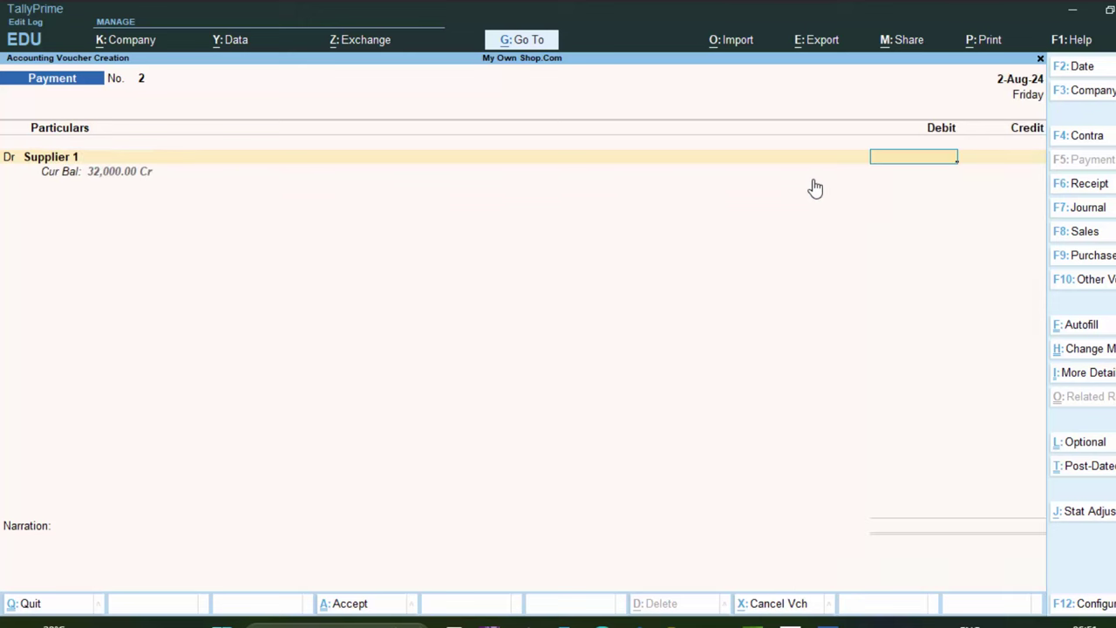
# Step: Change the payment voucher's date to 1-10 of the current financial year
pyautogui.press('F2')
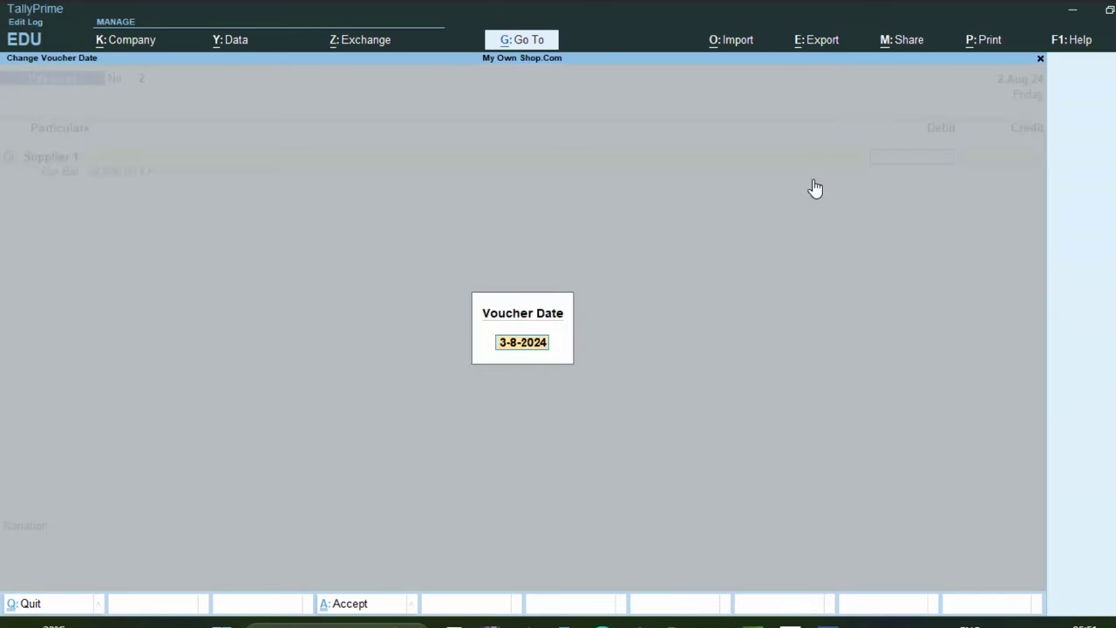
pyautogui.write('1-')
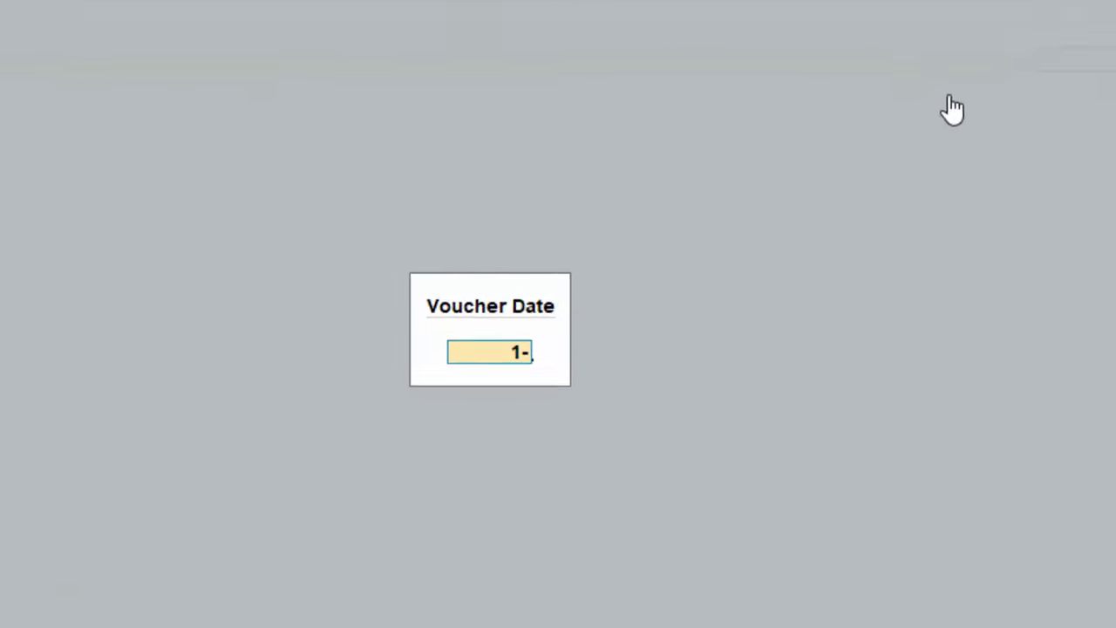
pyautogui.write('10')
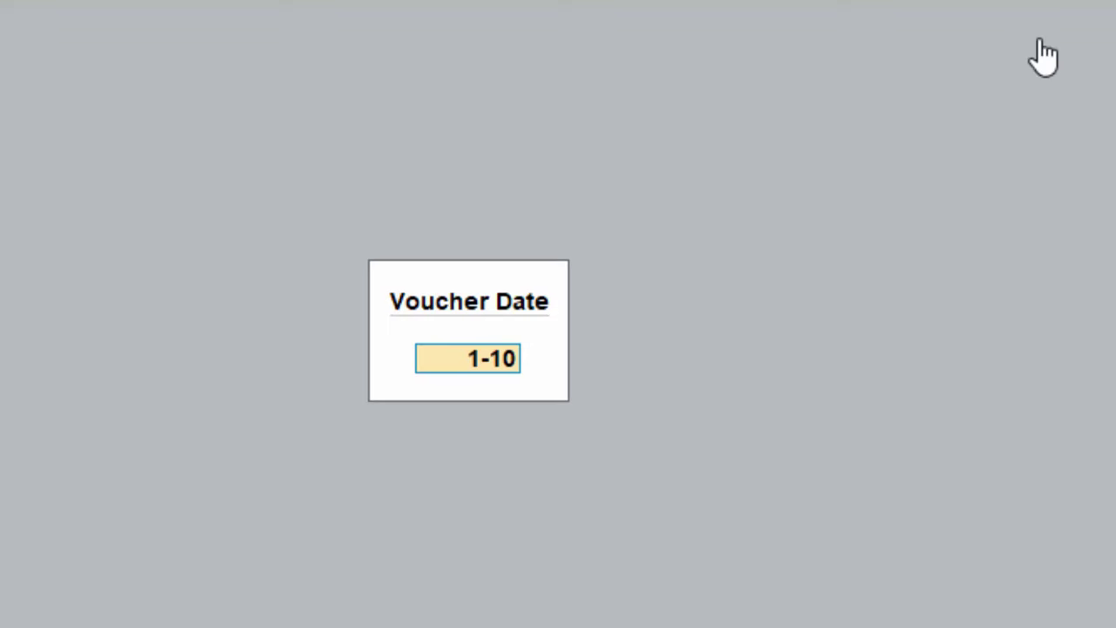
pyautogui.press('Return')
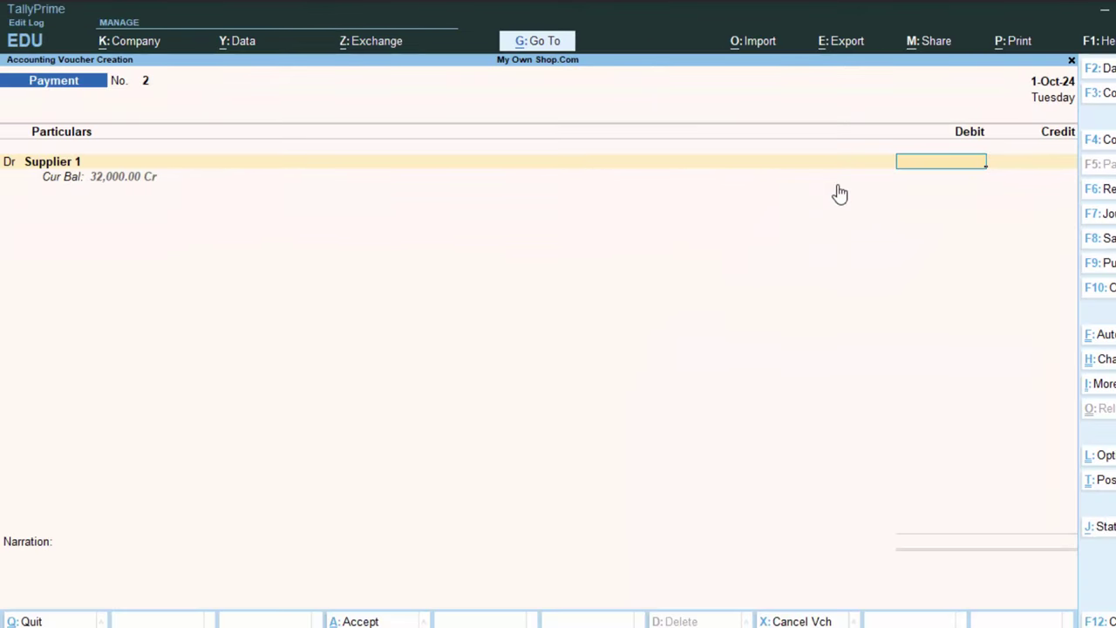
# Step: Try to debit Supplier 1 with 1,00,000 and allocate it against the existing bill
pyautogui.write('100000')
pyautogui.press('Return')
pyautogui.press('Return')
pyautogui.press('Return')
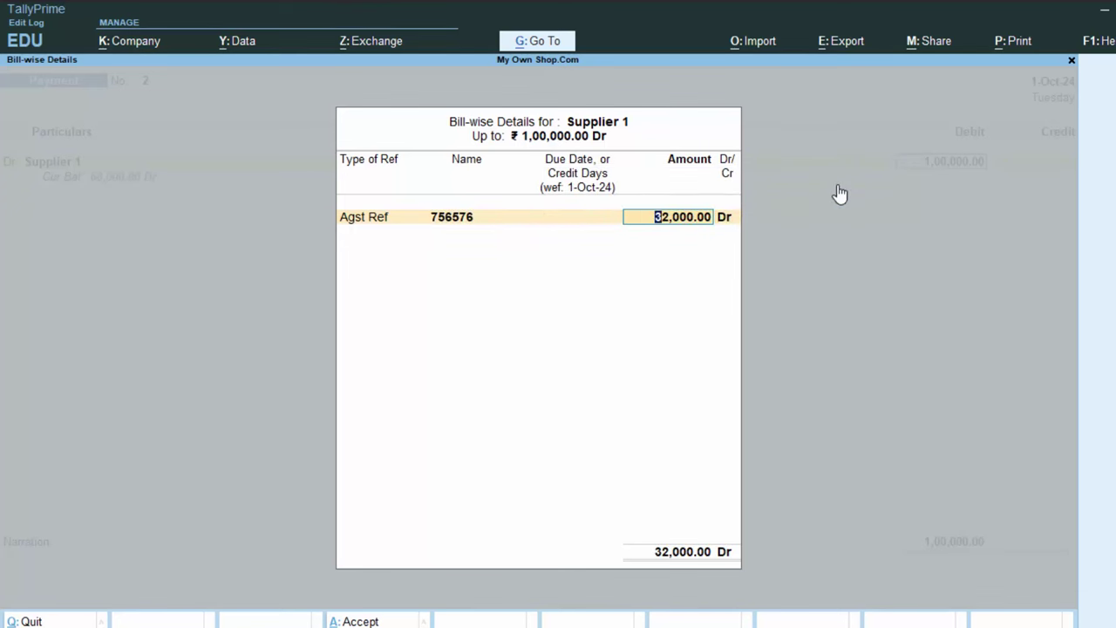
pyautogui.hotkey('shift', 'Tab')
pyautogui.hotkey('ctrl', 'a')
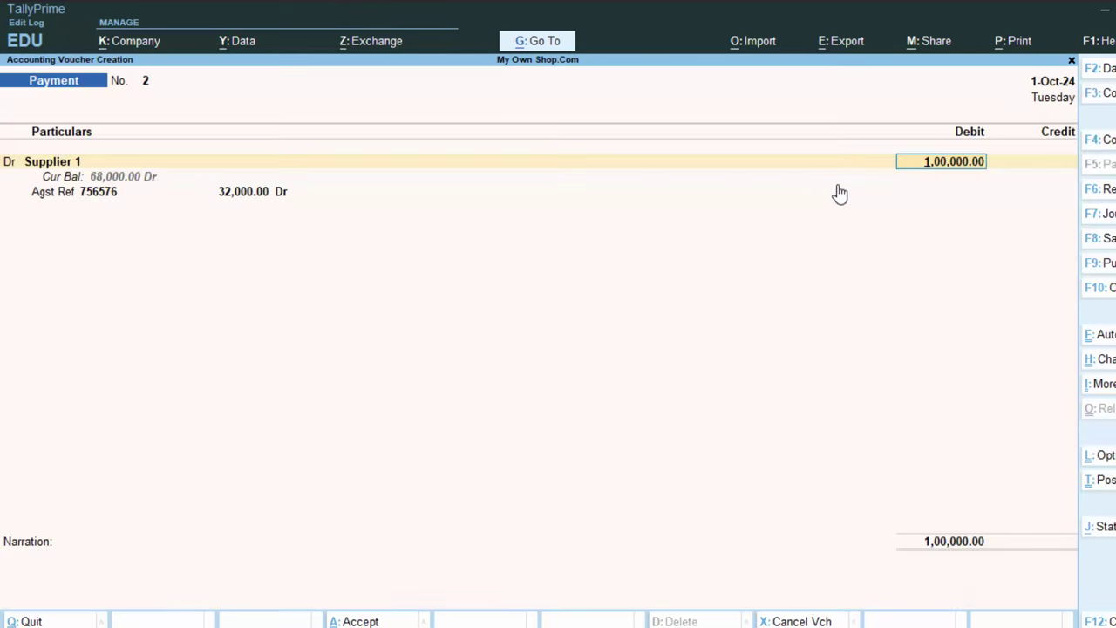
# Step: Try reducing Supplier 1's debit to 10,000 with the bill allocation in place, and discard the unsaved payment voucher
pyautogui.write('10,0')
pyautogui.write('00')
pyautogui.press('Return')
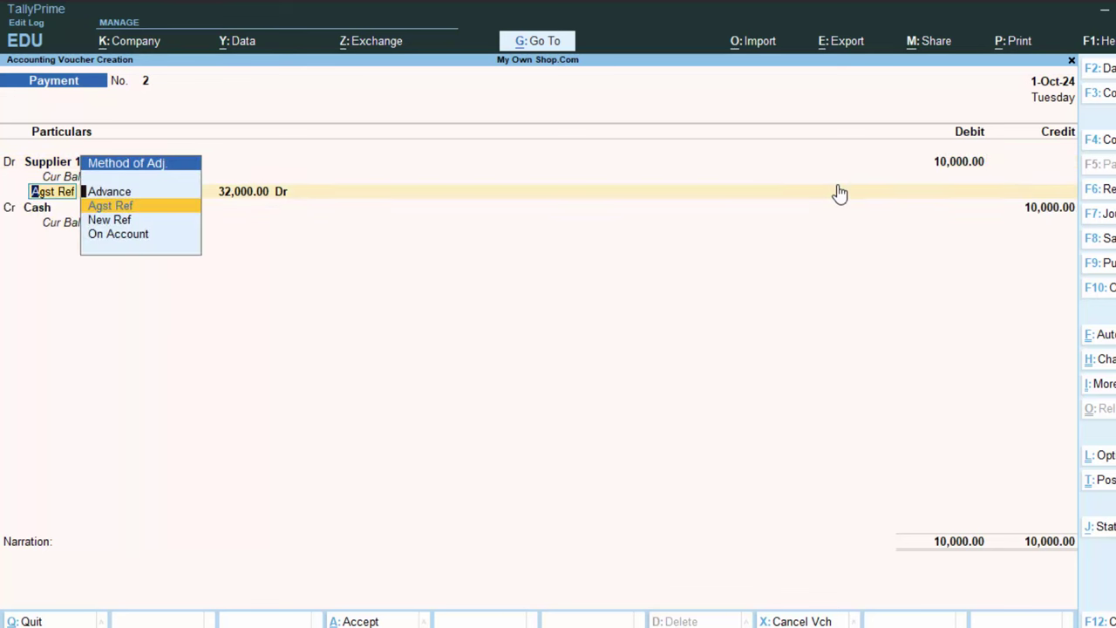
pyautogui.press('Return')
pyautogui.press('Return')
pyautogui.press('Return')
pyautogui.press('Return')
pyautogui.press('Return')
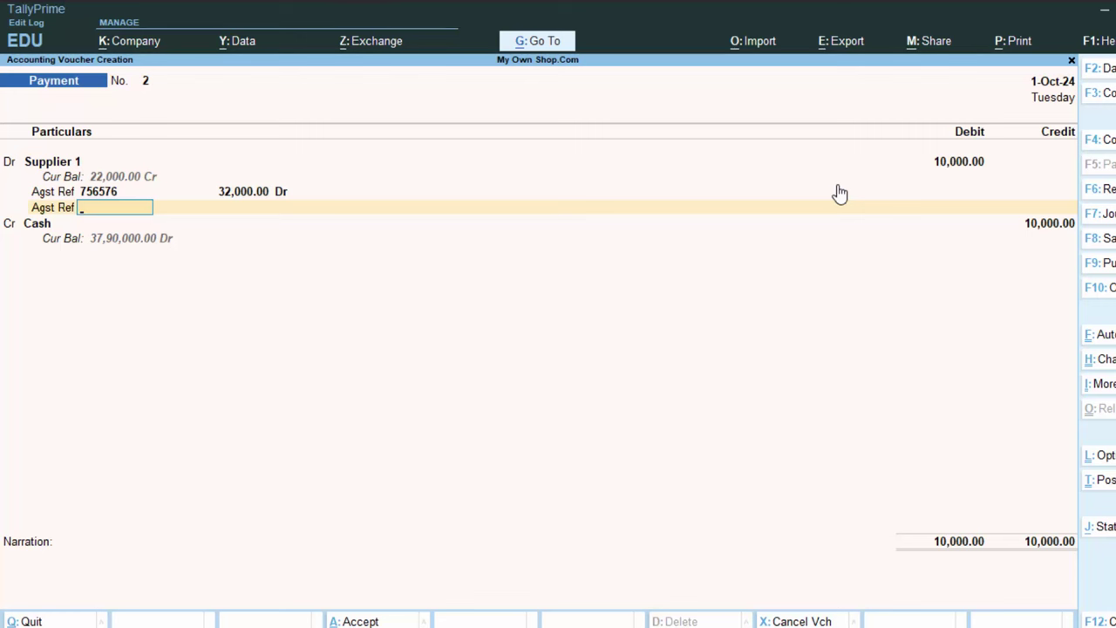
pyautogui.press('Escape')
pyautogui.press('y')
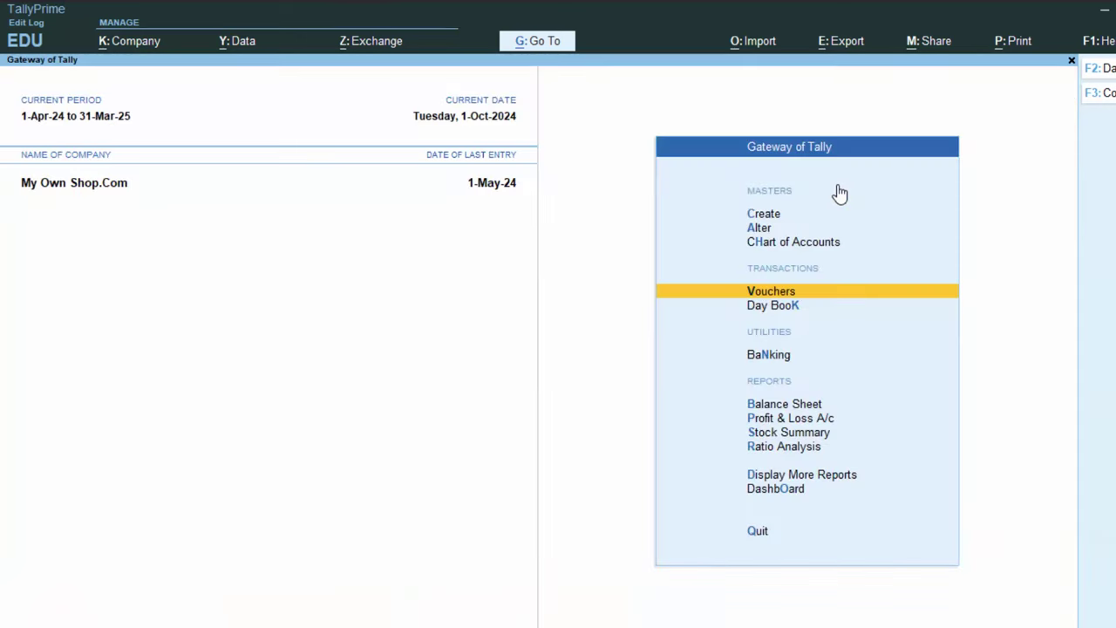
# Step: Start a new Payment voucher and debit Supplier 1 with 10,000
pyautogui.press('Return')
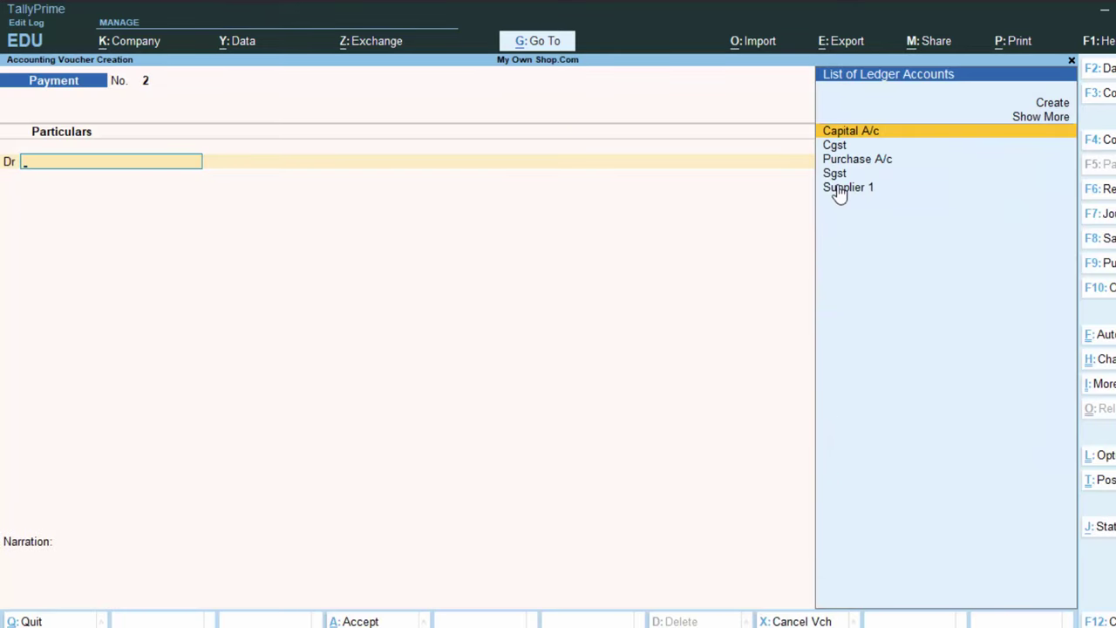
pyautogui.press('Down')
pyautogui.press('Down')
pyautogui.press('Down')
pyautogui.press('Down')
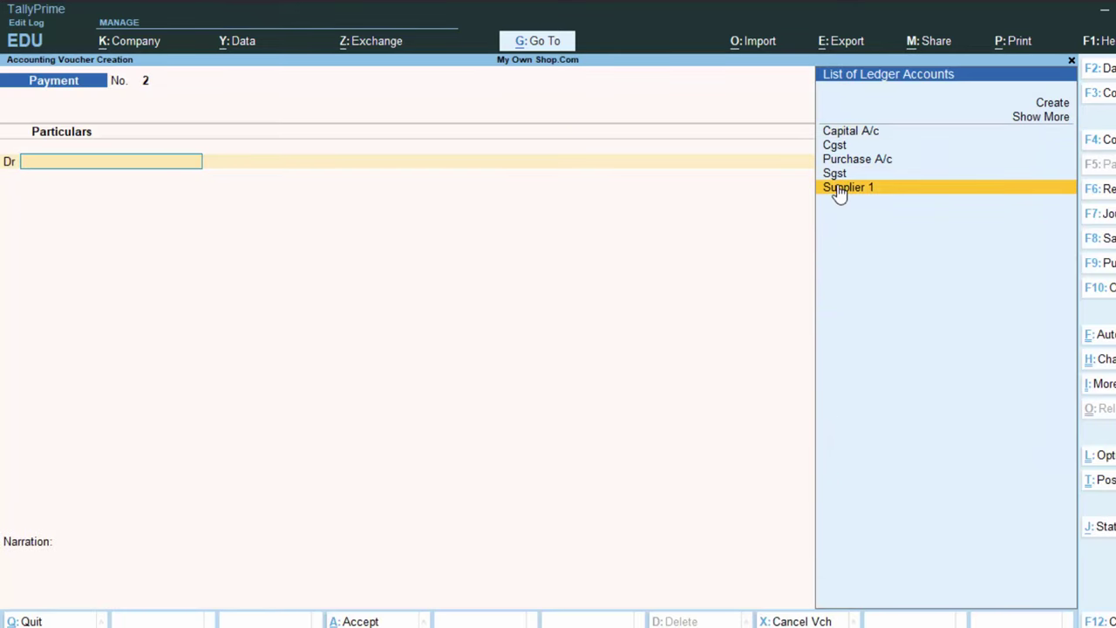
pyautogui.press('Return')
pyautogui.write('10')
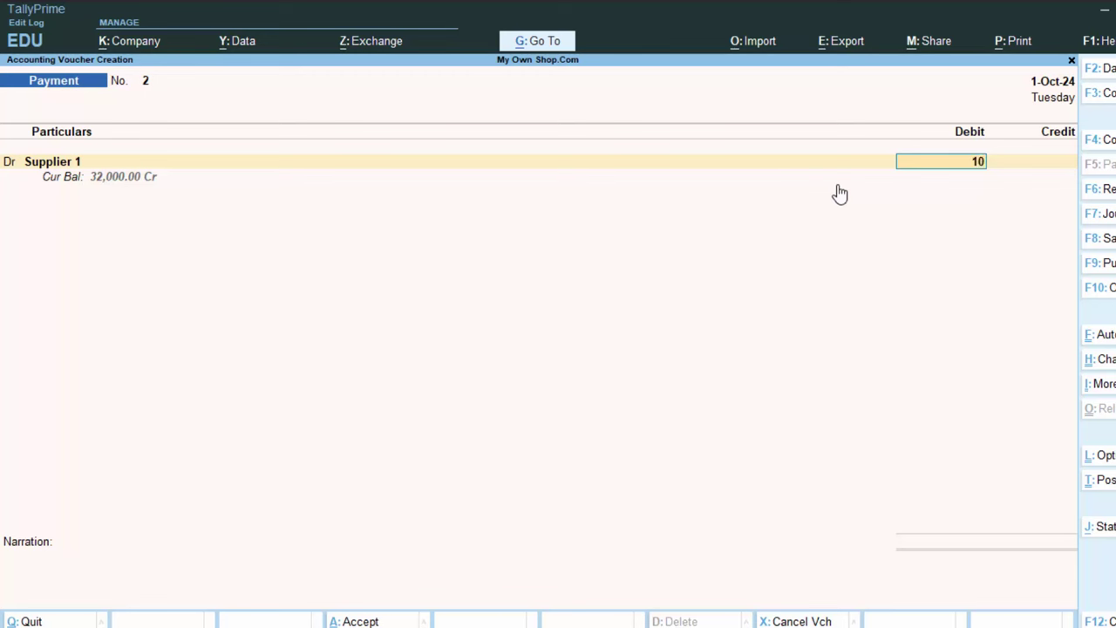
pyautogui.write(',000')
# Step: Allocate the 10,000 against Supplier 1's existing bill as Agst Ref and credit the same amount to Cash
pyautogui.press('Return')
pyautogui.press('Return')
pyautogui.press('Return')
pyautogui.press('Return')
pyautogui.press('Return')
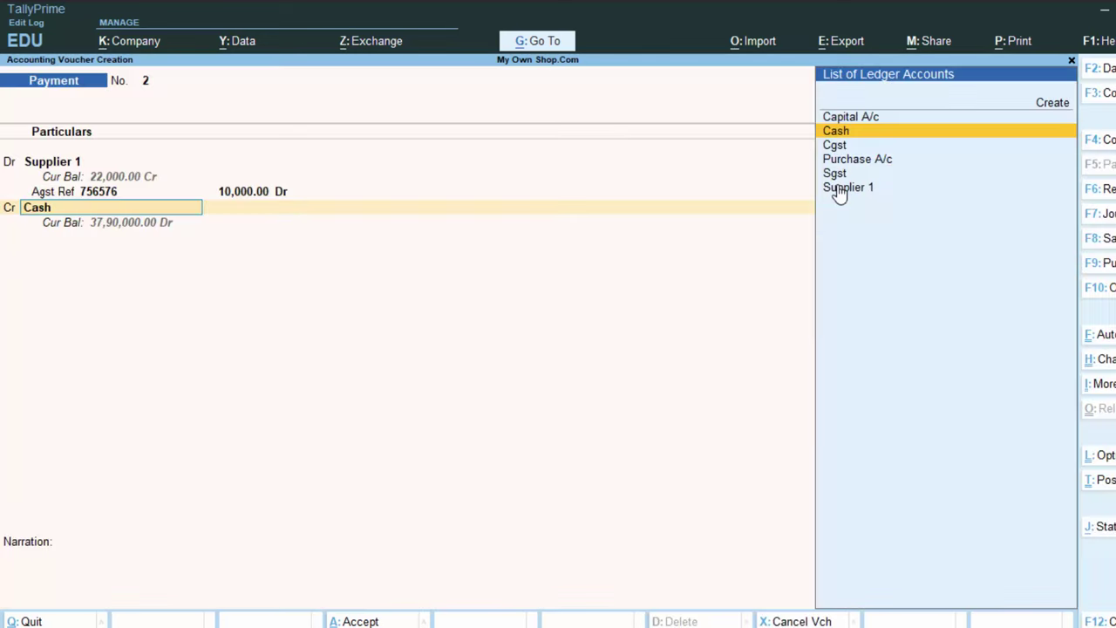
pyautogui.press('Return')
pyautogui.press('Return')
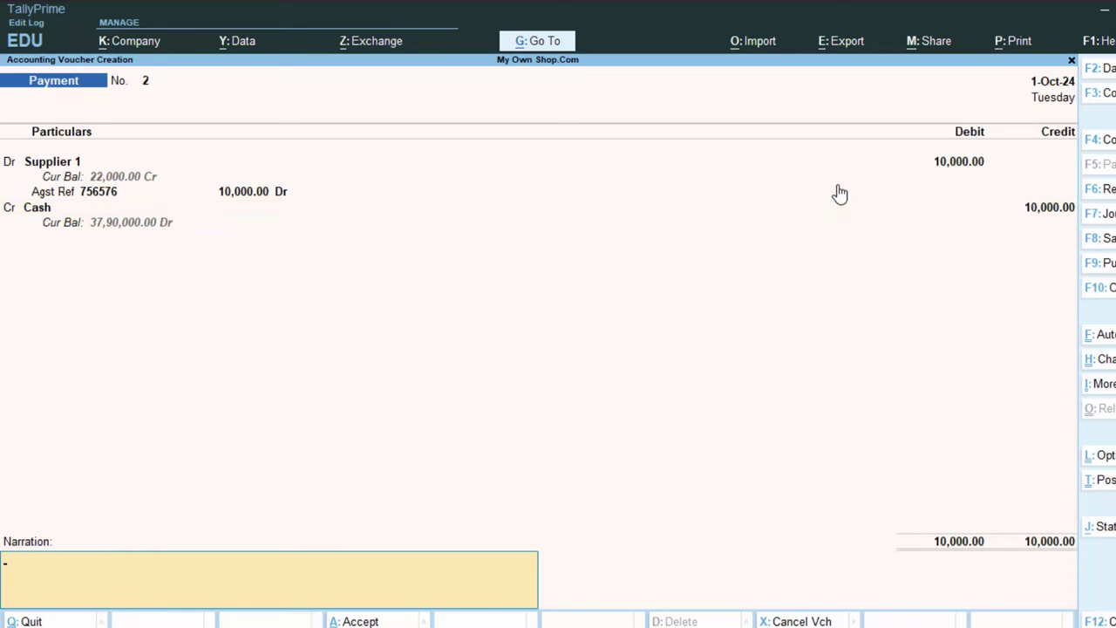